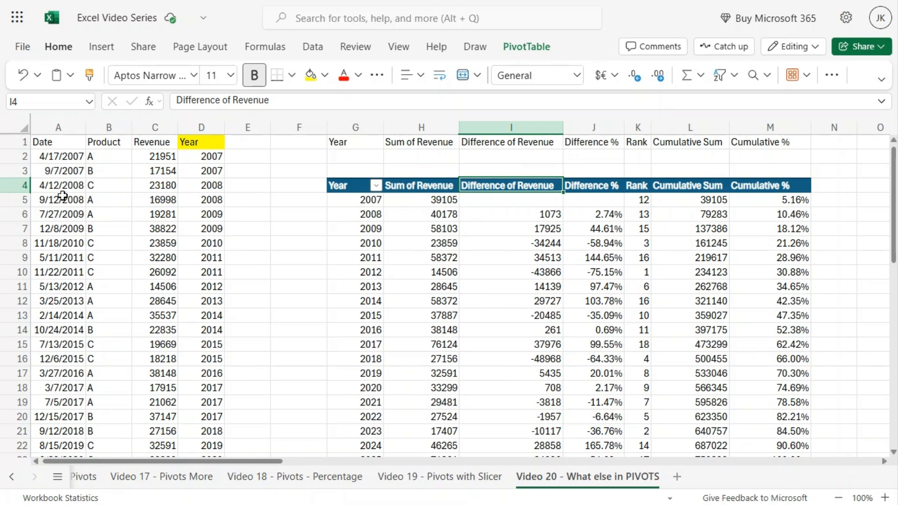
# - Examine the source data's Revenue and Year columns, including the formula in cell D2
pyautogui.click(333, 187)
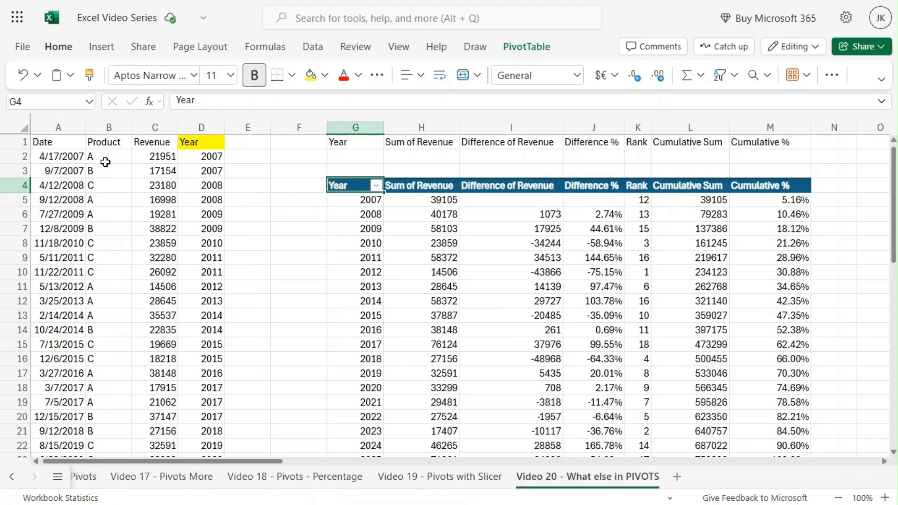
pyautogui.click(163, 157)
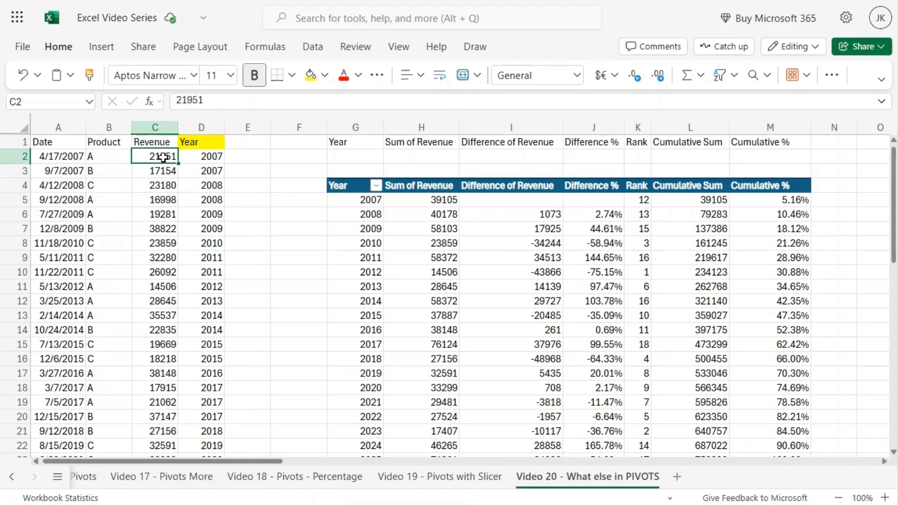
pyautogui.click(189, 142)
pyautogui.click(198, 162)
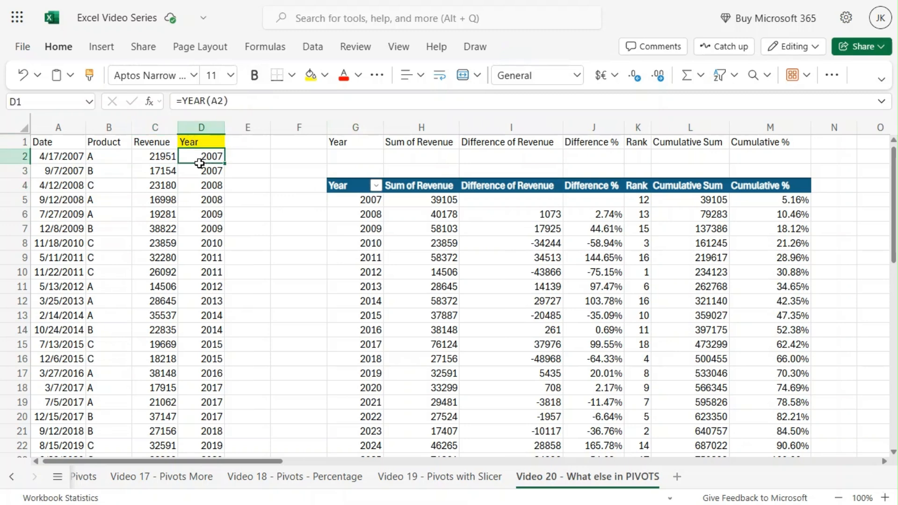
pyautogui.click(240, 100)
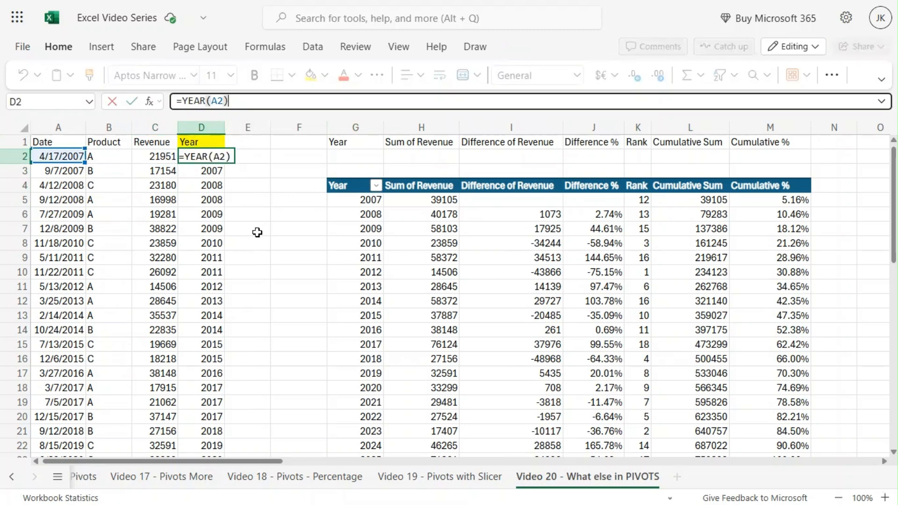
pyautogui.press('Escape')
pyautogui.click(303, 211)
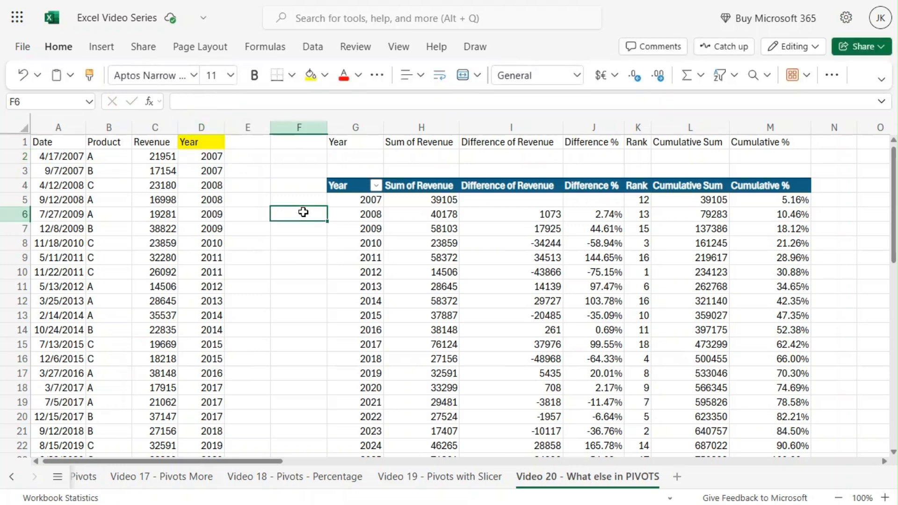
# - Delete the existing PivotTable that starts in cell G4
pyautogui.click(344, 185)
pyautogui.rightClick(345, 185)
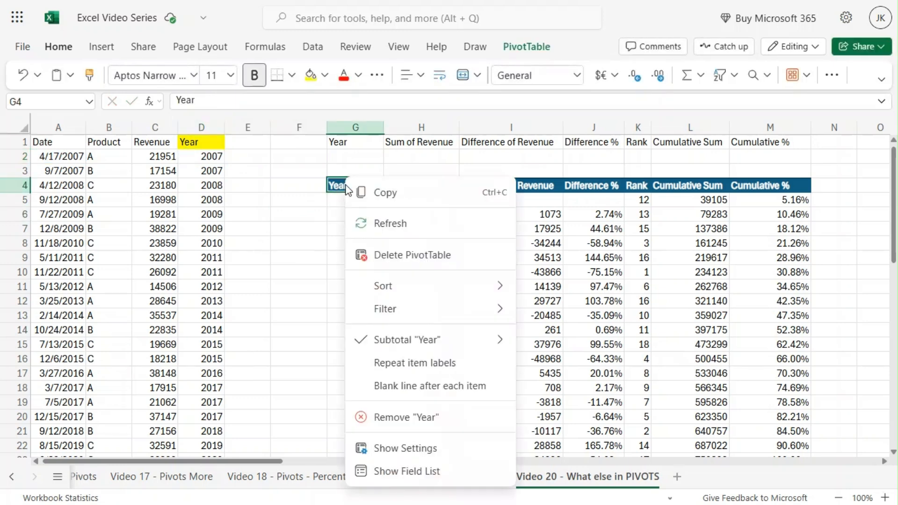
pyautogui.click(395, 263)
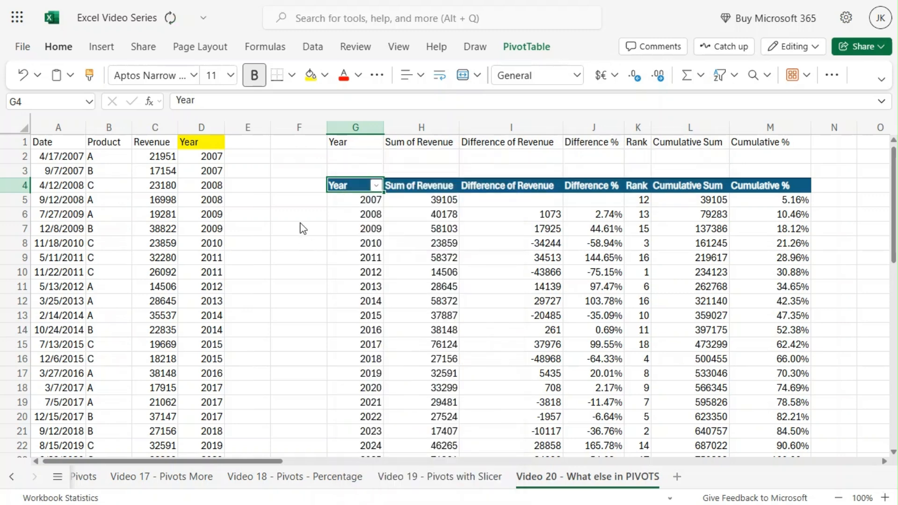
# - Create a PivotTable from the whole Date, Product, Revenue and Year data range, placed on the existing worksheet at G4
pyautogui.click(53, 211)
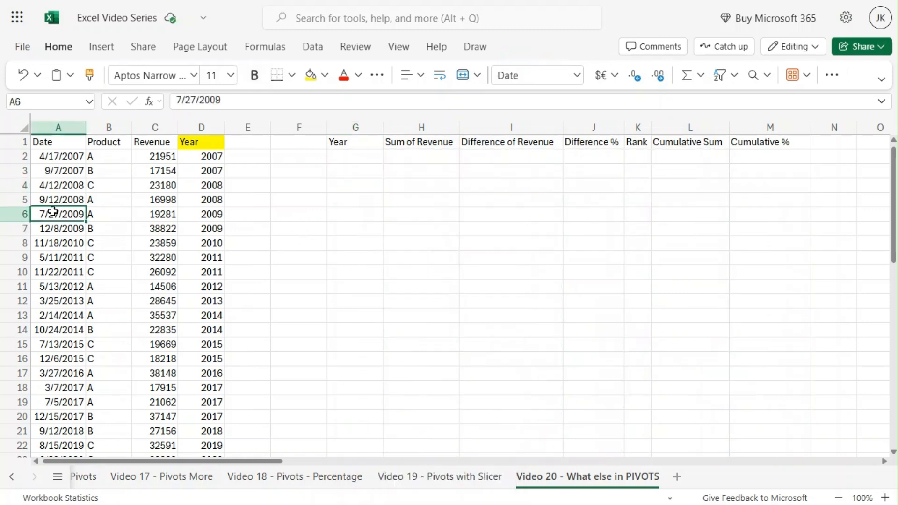
pyautogui.hotkey('ctrl', 'a')
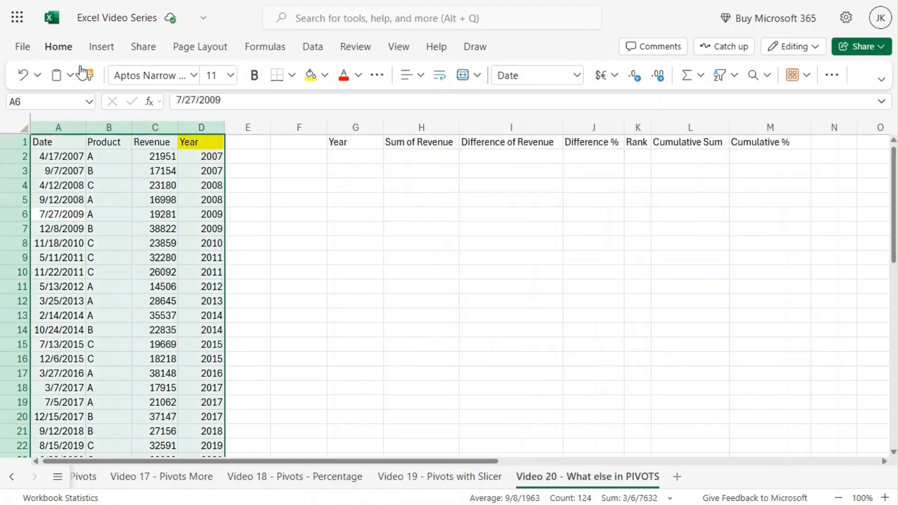
pyautogui.click(101, 46)
pyautogui.click(51, 75)
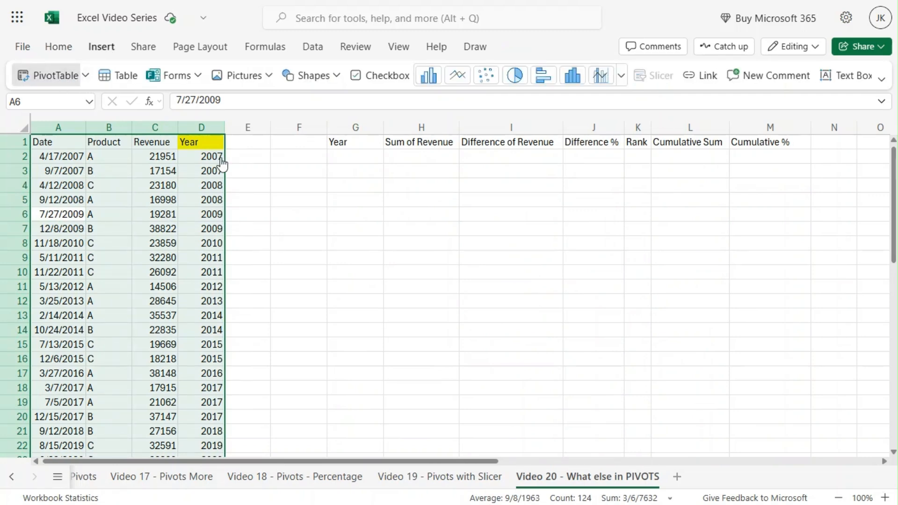
pyautogui.click(381, 289)
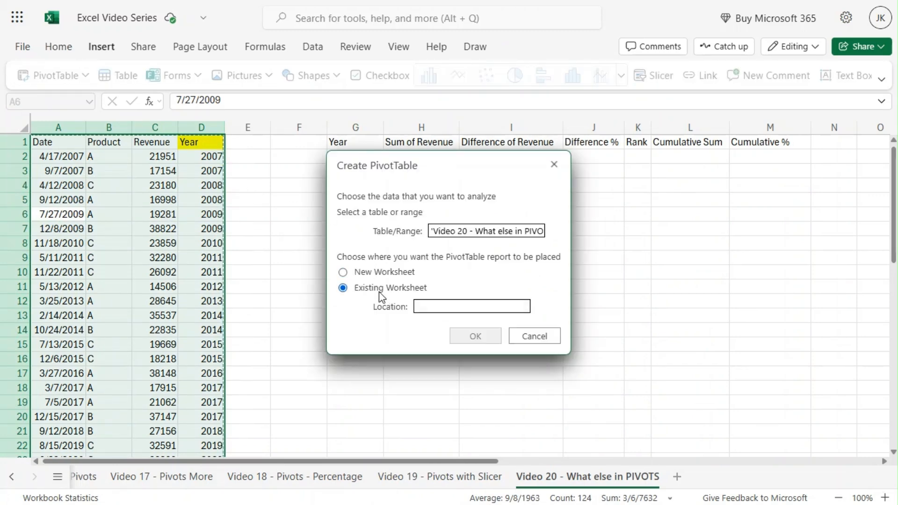
pyautogui.click(419, 307)
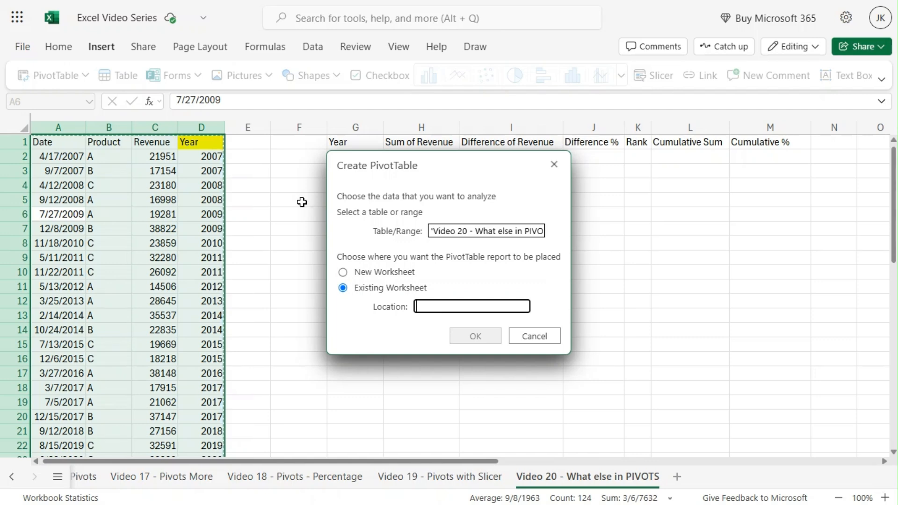
pyautogui.moveTo(421, 159); pyautogui.dragTo(499, 178)
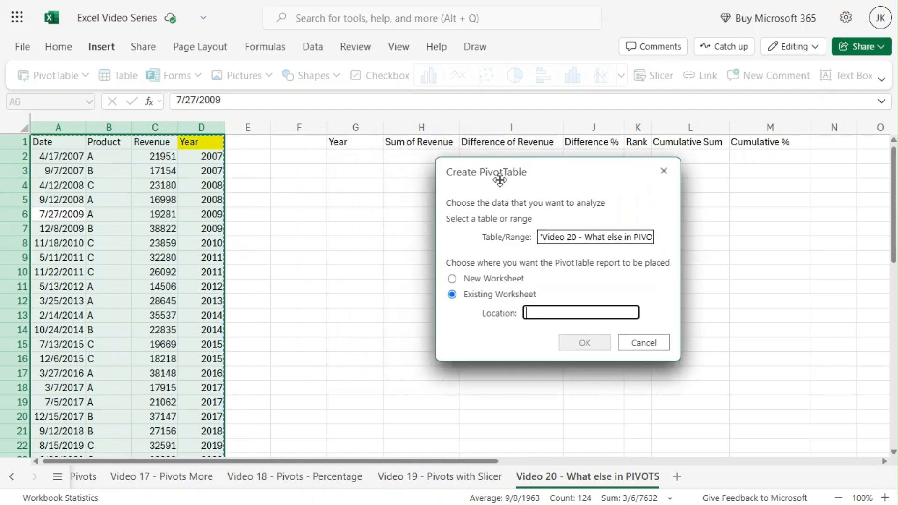
pyautogui.click(345, 185)
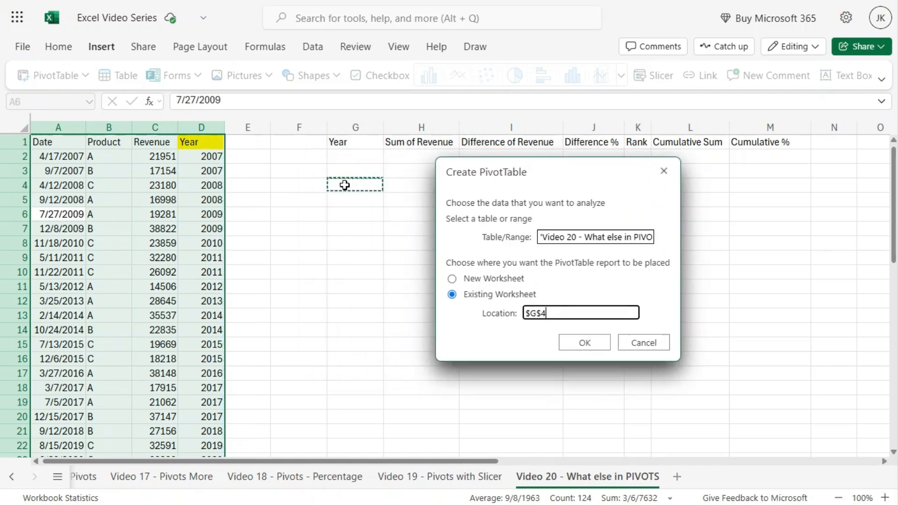
pyautogui.click(583, 341)
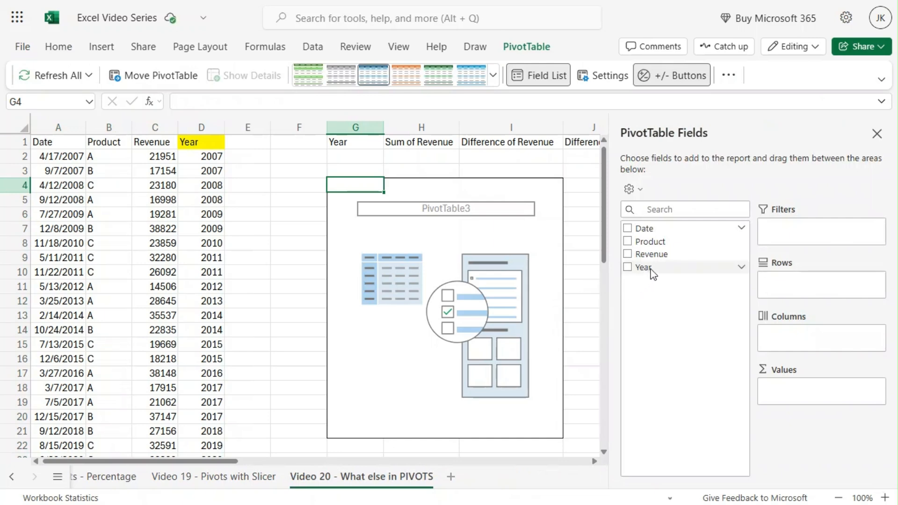
# - Lay out the PivotTable with Year as rows and Revenue as summed values
pyautogui.moveTo(650, 269); pyautogui.dragTo(791, 287)
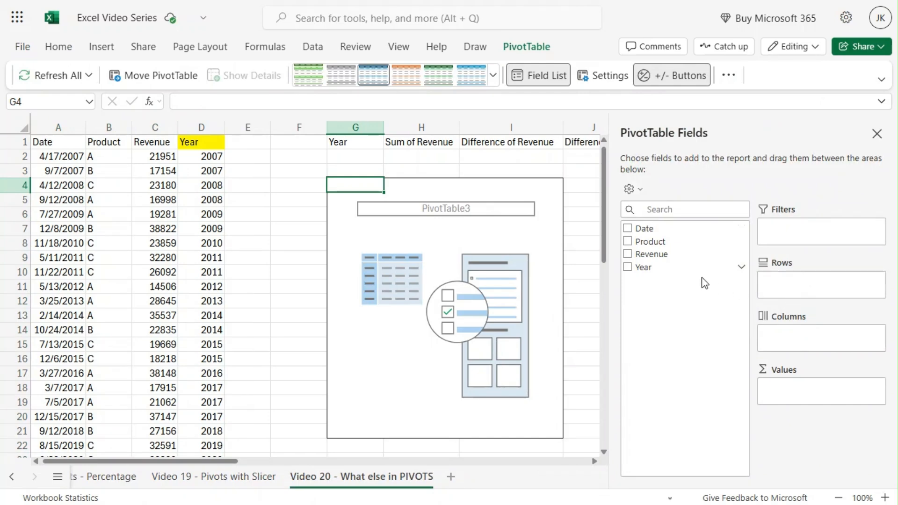
pyautogui.moveTo(669, 255); pyautogui.dragTo(803, 388)
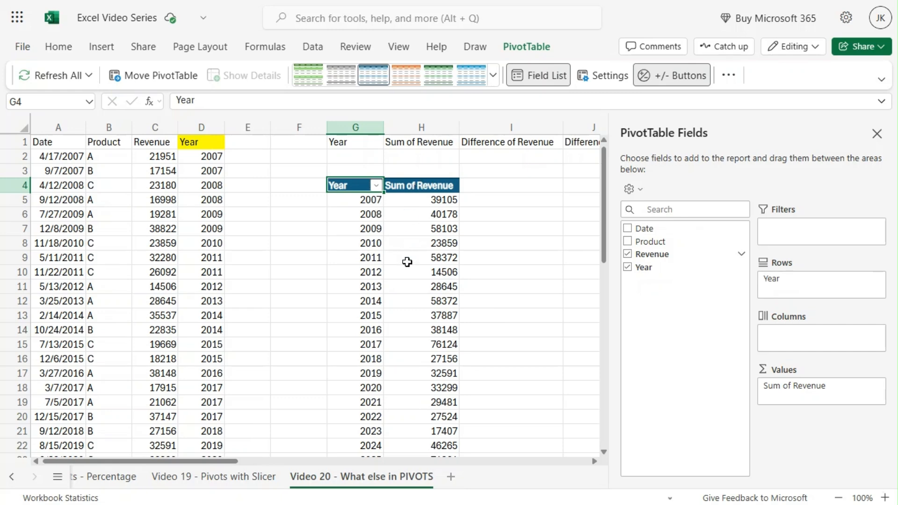
pyautogui.scroll(-3, 407, 262)
pyautogui.scroll(3, 406, 262)
# - Add Revenue to the PivotTable values a second time
pyautogui.click(419, 142)
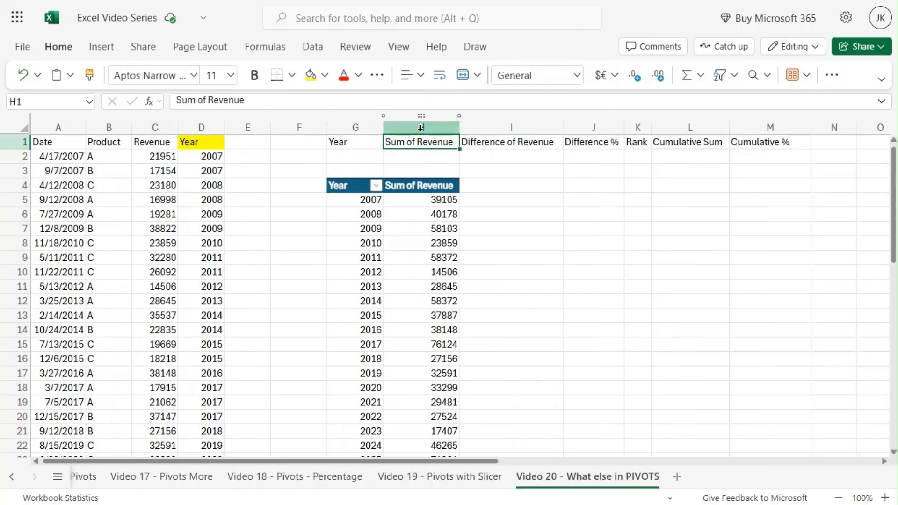
pyautogui.click(433, 215)
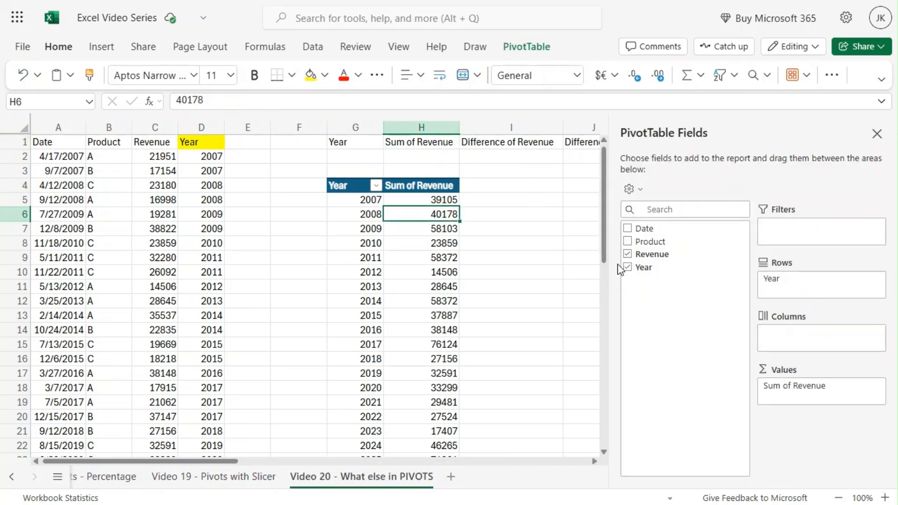
pyautogui.moveTo(654, 261); pyautogui.dragTo(791, 406)
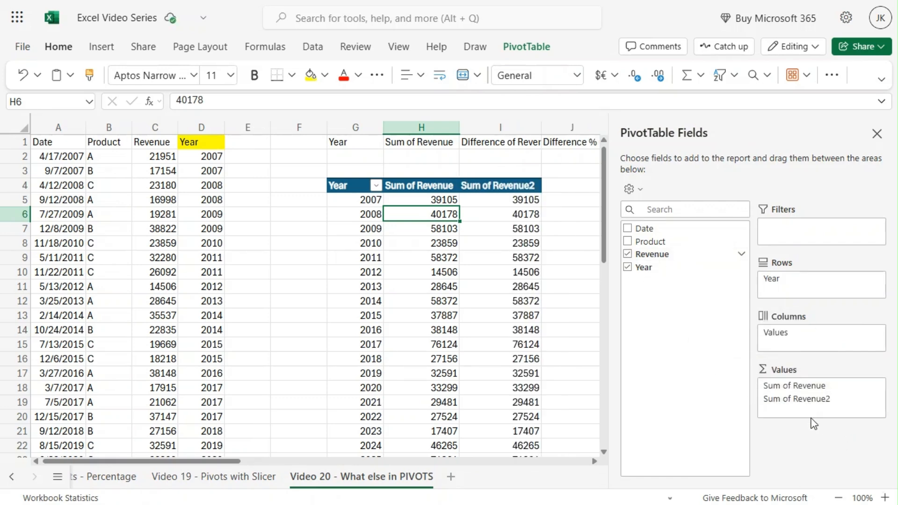
# - Show the Sum of Revenue2 values as Difference From, with Year as base field and (previous) as base item
pyautogui.click(876, 402)
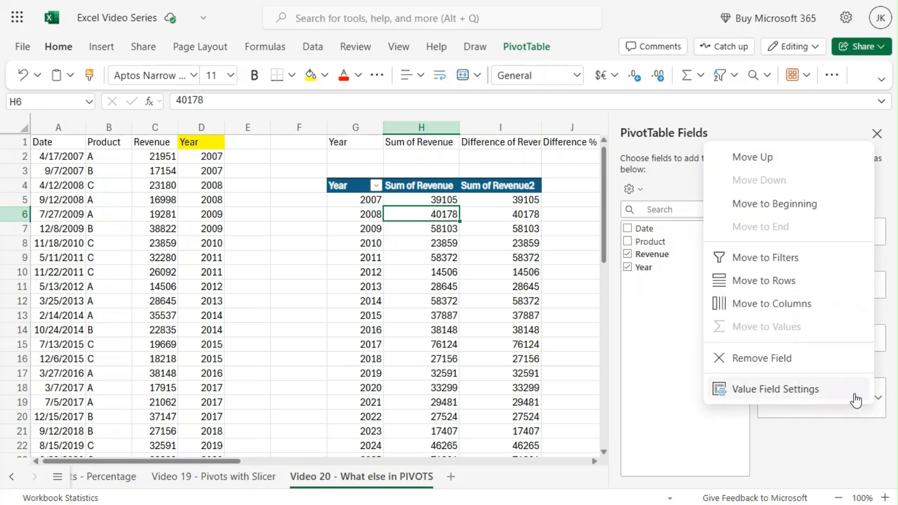
pyautogui.click(796, 393)
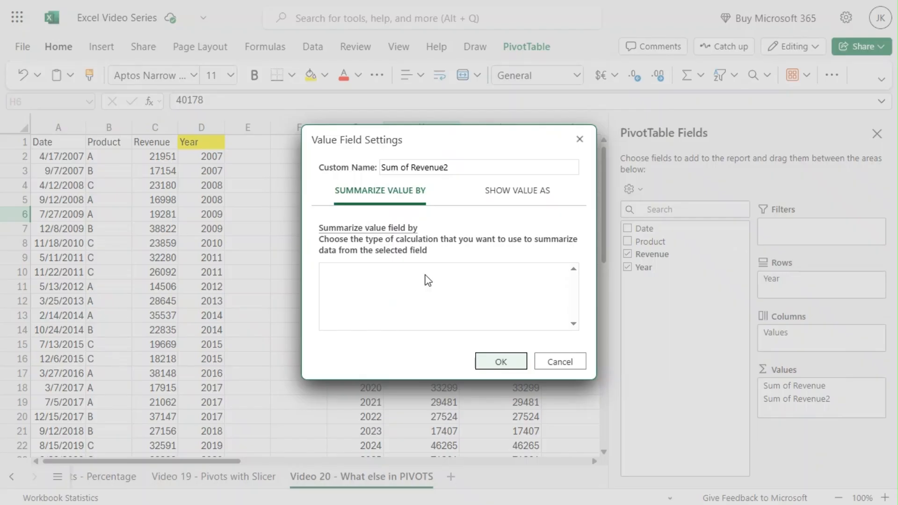
pyautogui.click(536, 207)
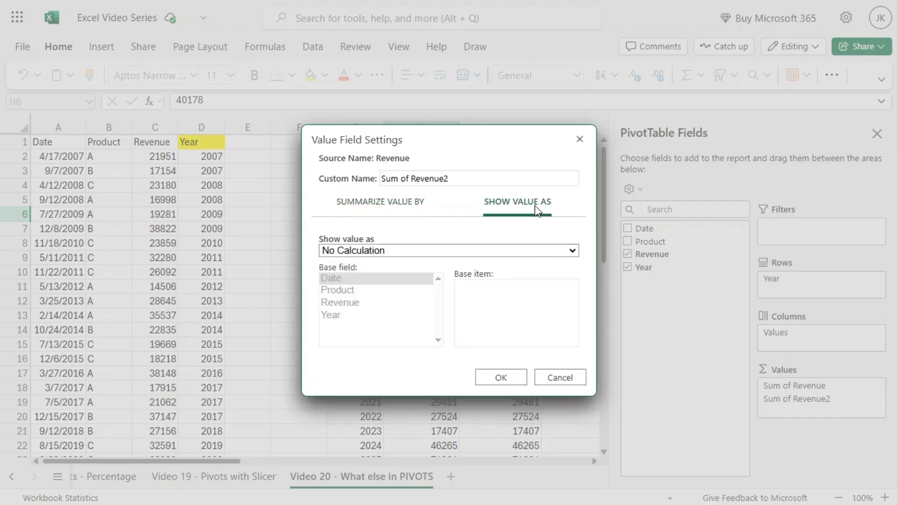
pyautogui.click(465, 252)
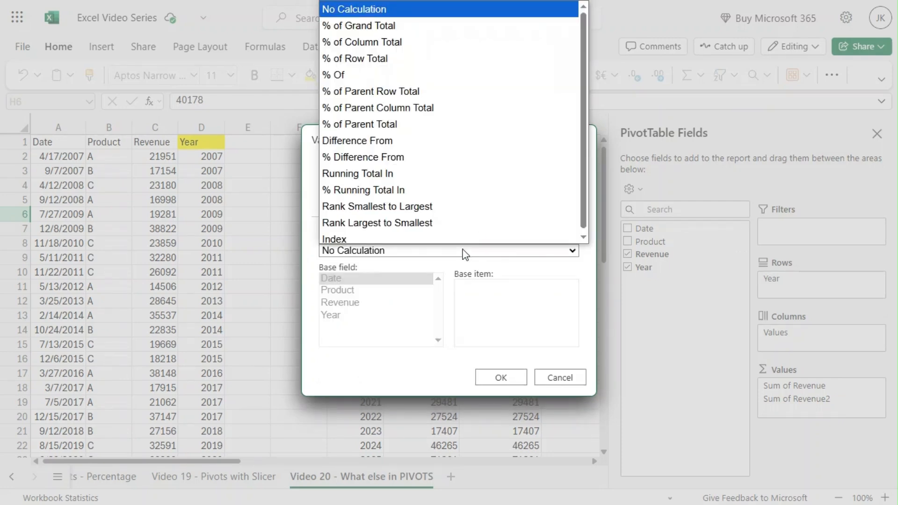
pyautogui.click(426, 140)
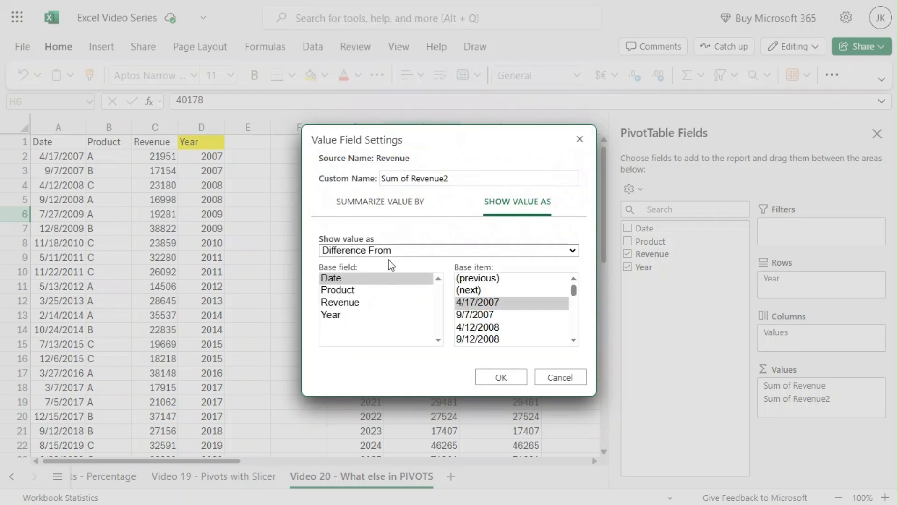
pyautogui.click(335, 316)
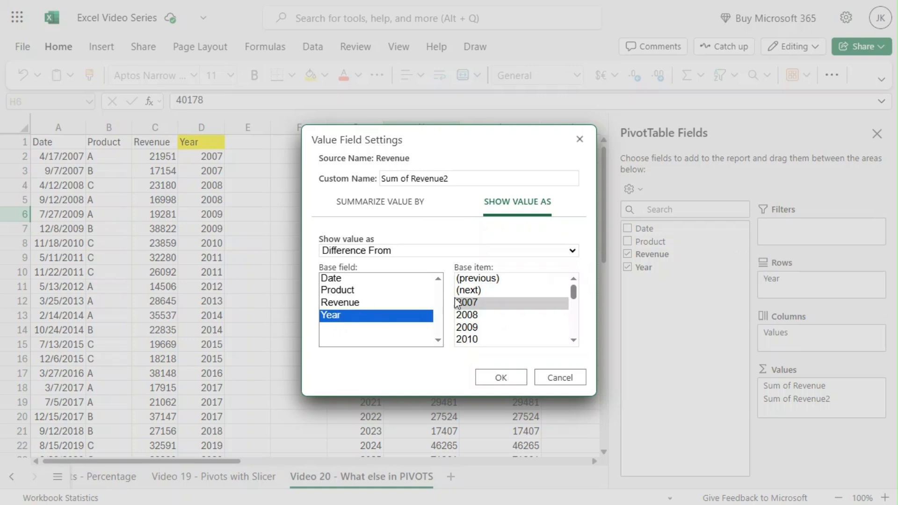
pyautogui.click(501, 279)
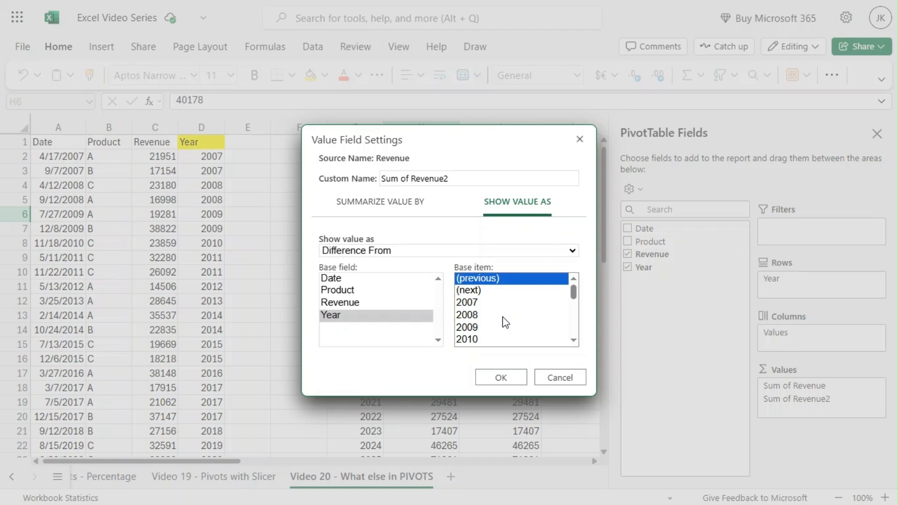
pyautogui.click(505, 378)
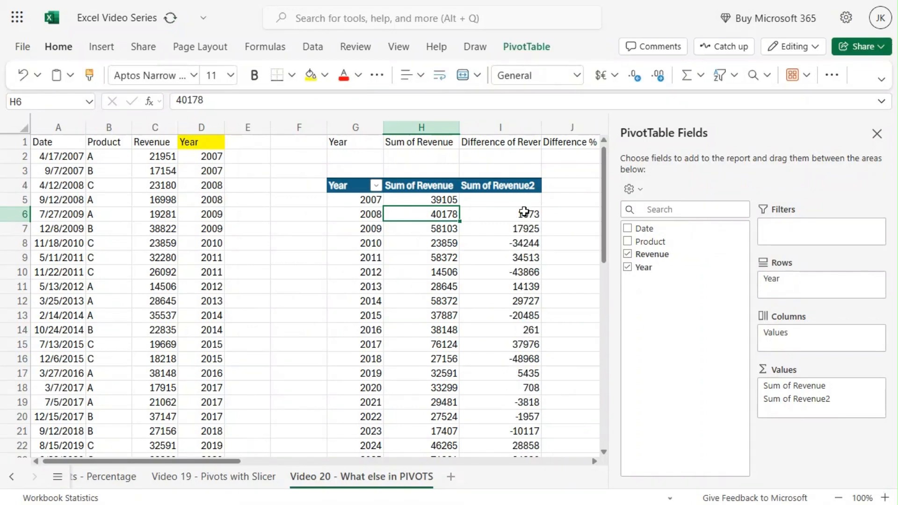
# - Check the 2008 difference against the 2007 and 2008 revenue, and rename the Sum of Revenue2 column as Difference of Revenue
pyautogui.click(524, 212)
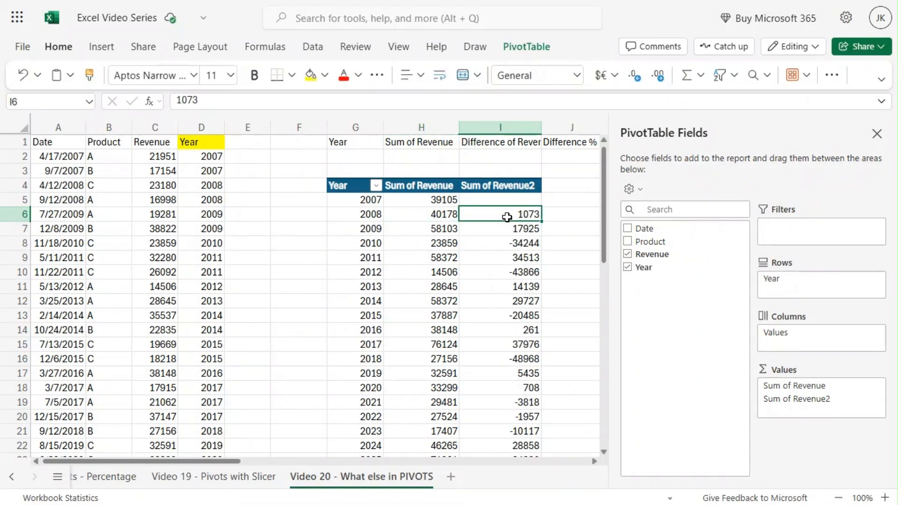
pyautogui.click(439, 216)
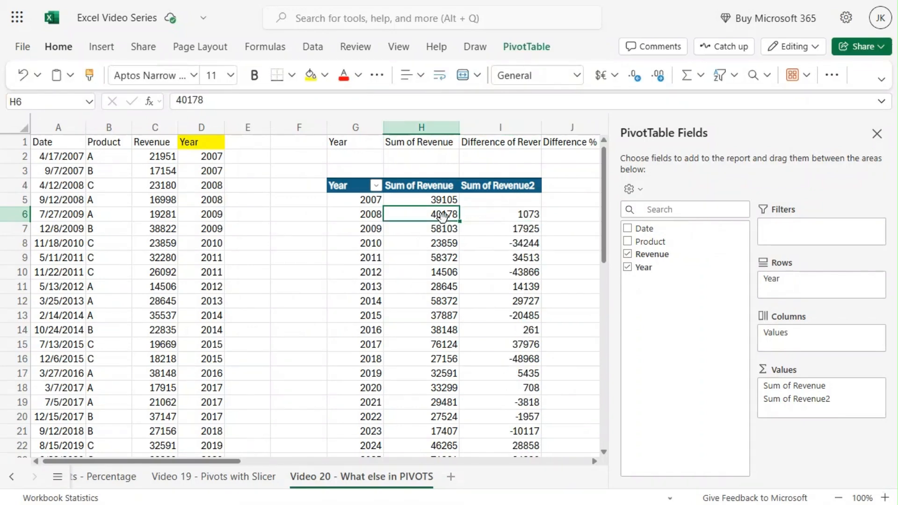
pyautogui.click(448, 200)
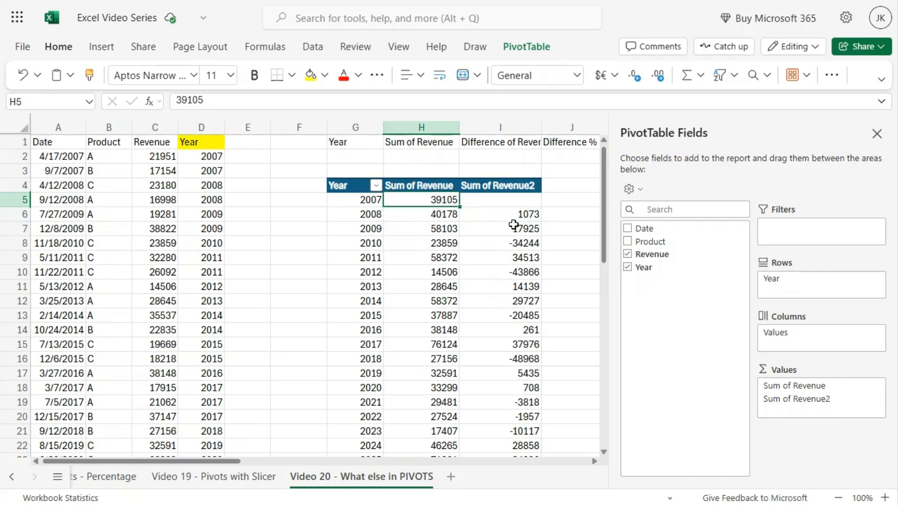
pyautogui.click(491, 189)
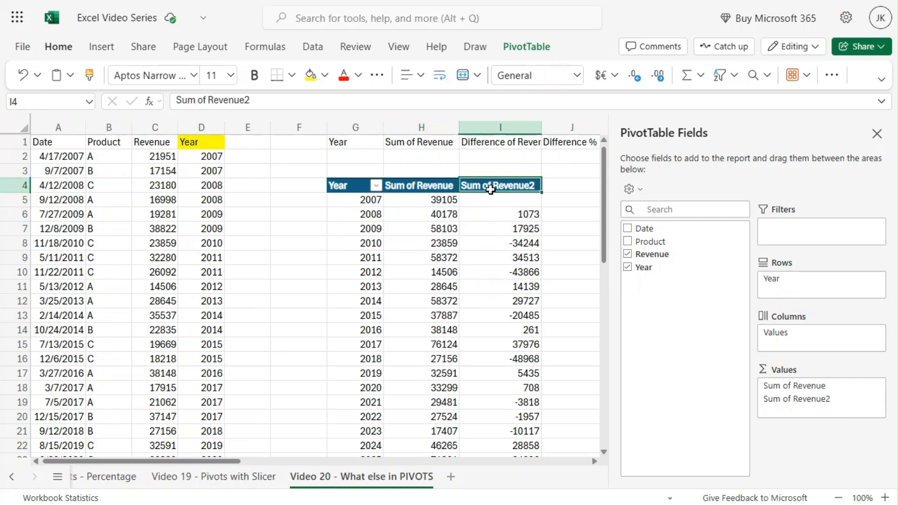
pyautogui.write('Difference of Revenue')
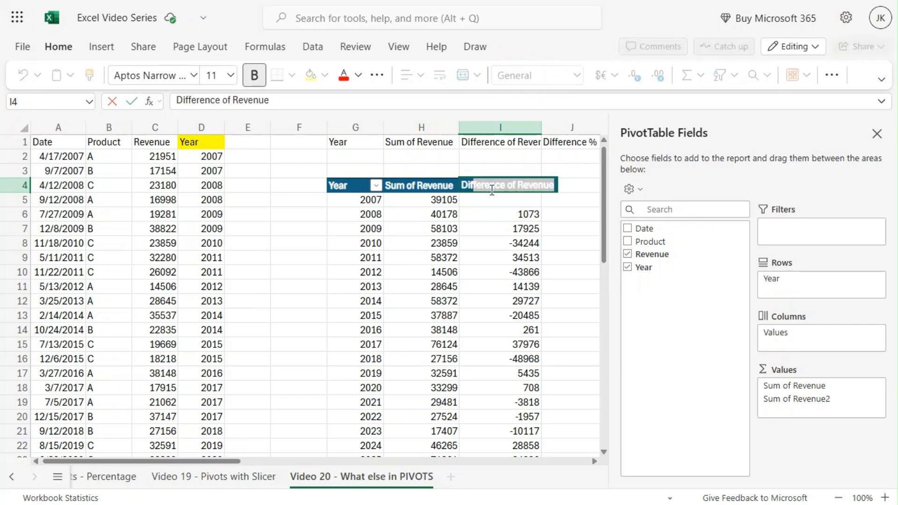
pyautogui.press('Return')
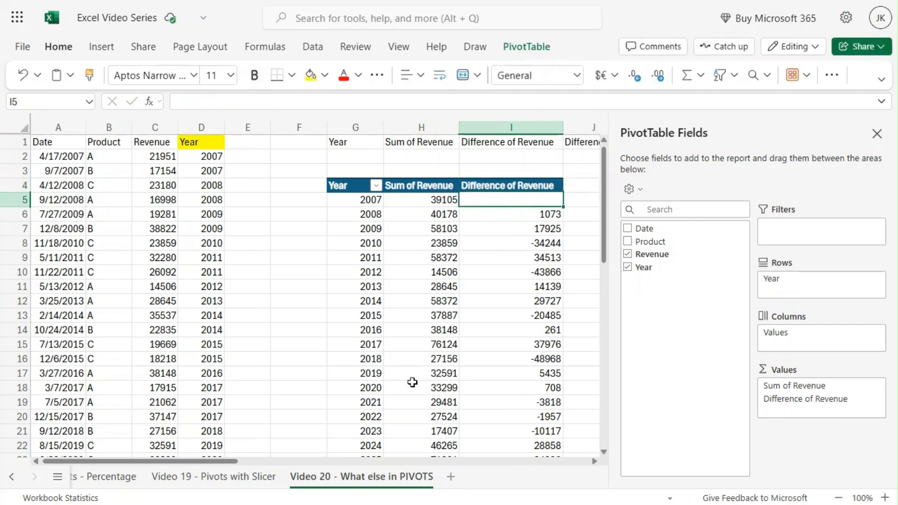
pyautogui.moveTo(177, 462); pyautogui.dragTo(251, 479)
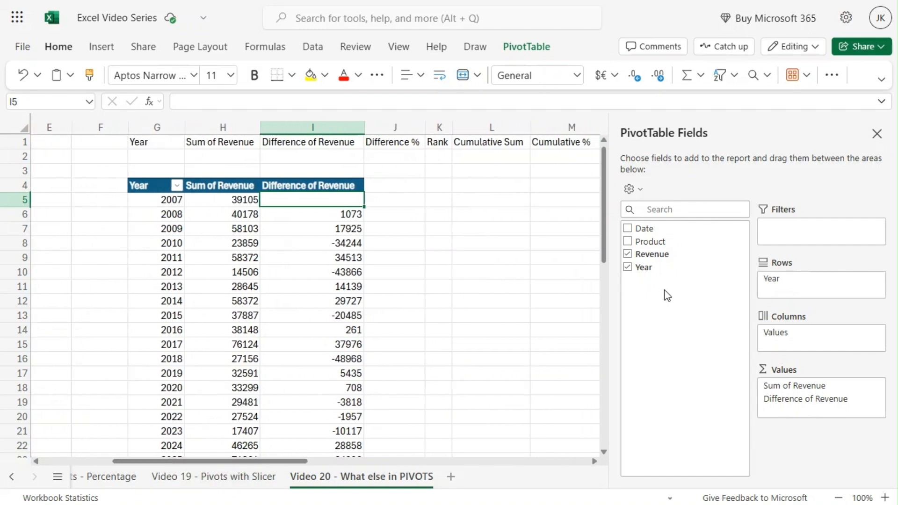
# - Add Revenue to the PivotTable values again and show it as % Difference From, with base field Year and base item (previous)
pyautogui.moveTo(658, 256); pyautogui.dragTo(795, 408)
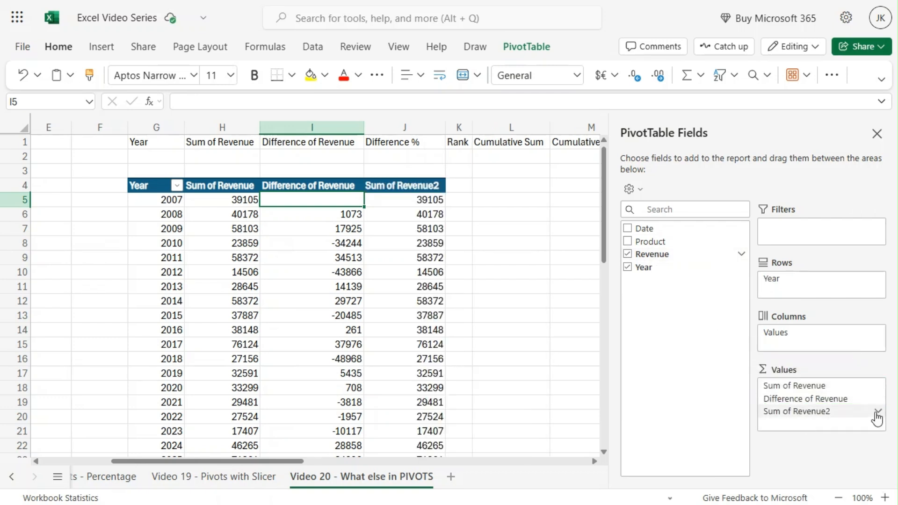
pyautogui.click(878, 414)
pyautogui.click(814, 404)
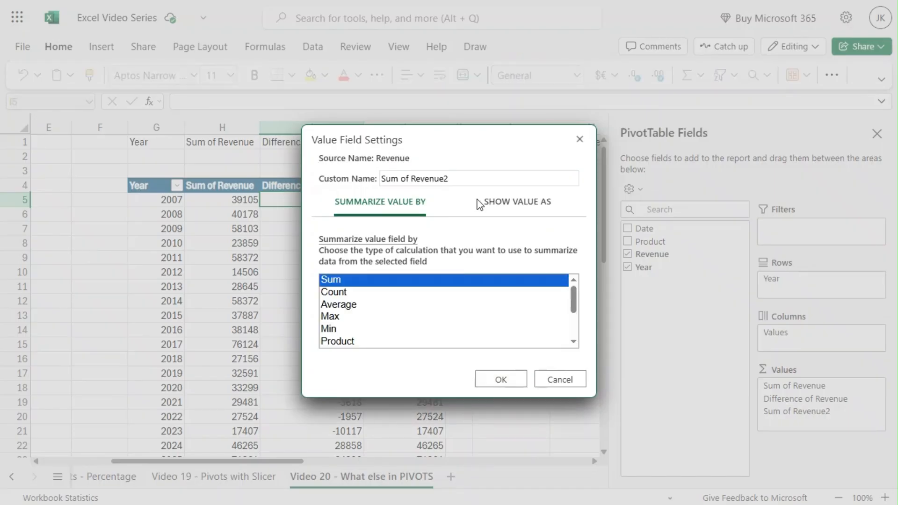
pyautogui.click(500, 205)
pyautogui.click(442, 249)
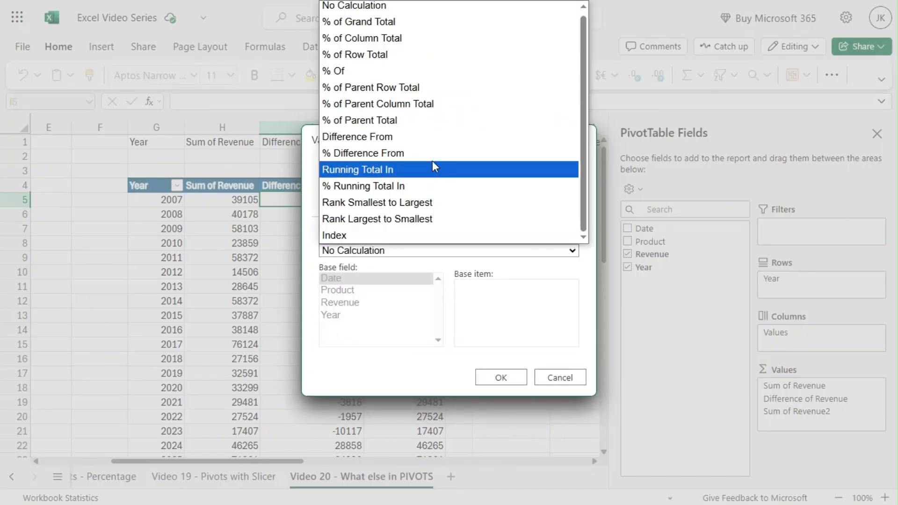
pyautogui.click(406, 154)
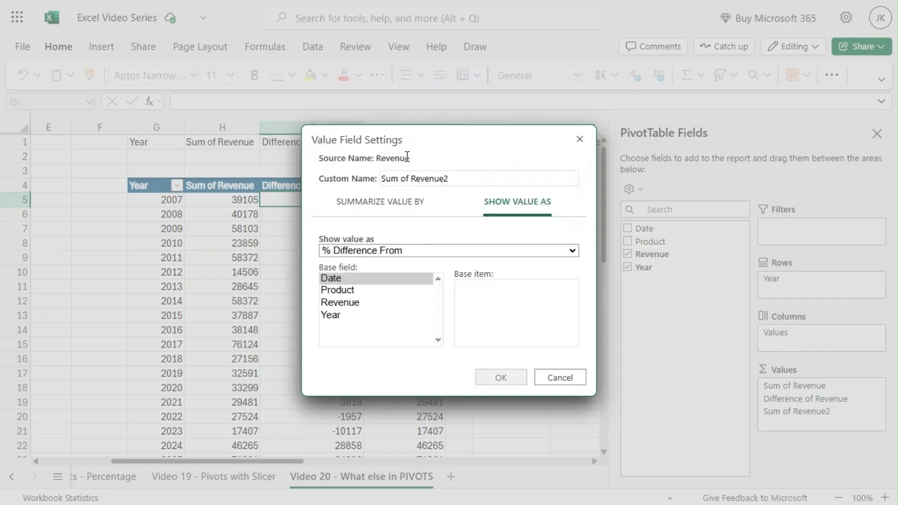
pyautogui.click(348, 315)
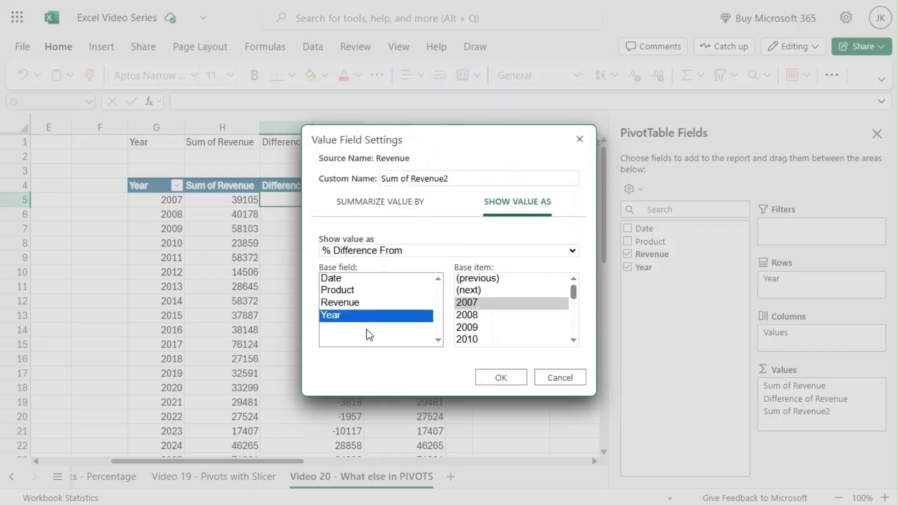
pyautogui.click(471, 284)
pyautogui.click(508, 381)
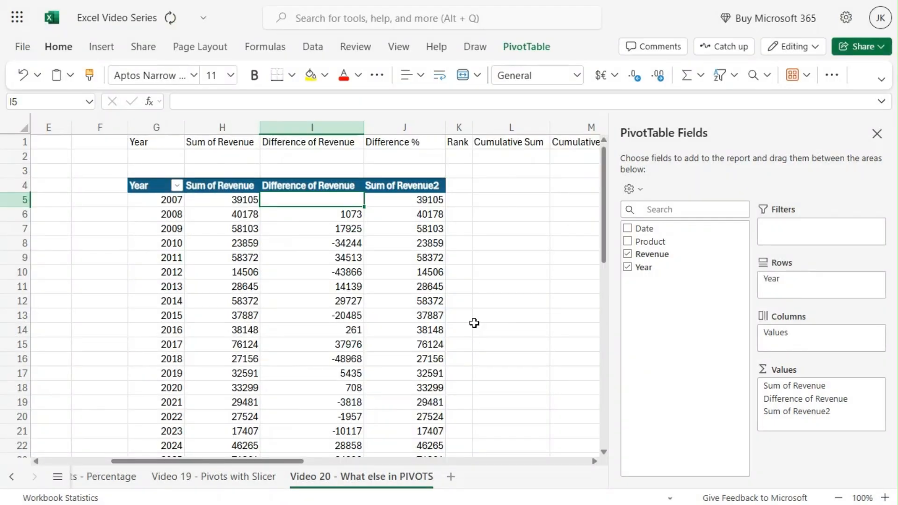
# - Rename the Sum of Revenue2 column header in the PivotTable as Difference %
pyautogui.click(425, 213)
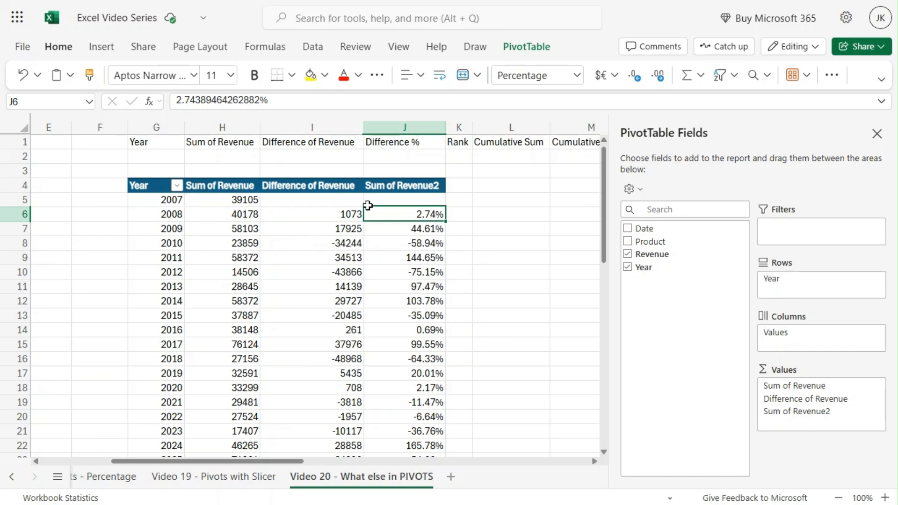
pyautogui.click(396, 186)
pyautogui.write('Difference %')
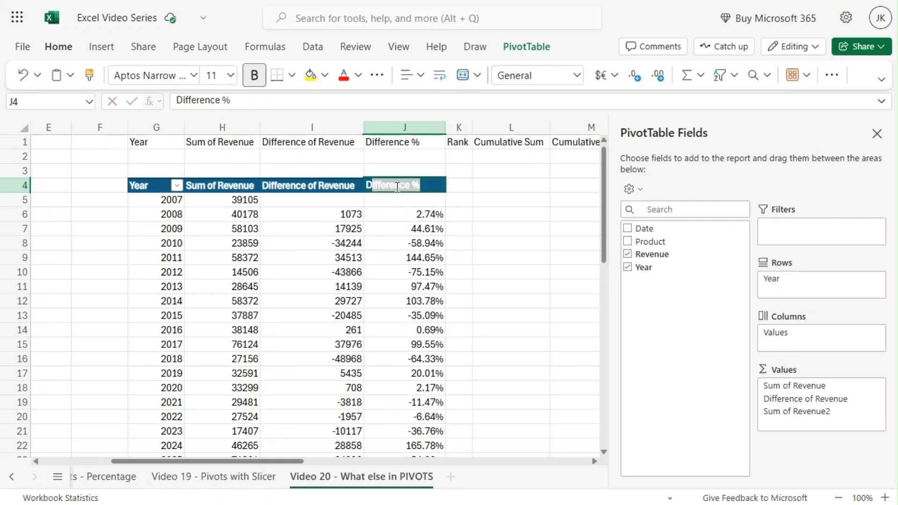
pyautogui.press('Return')
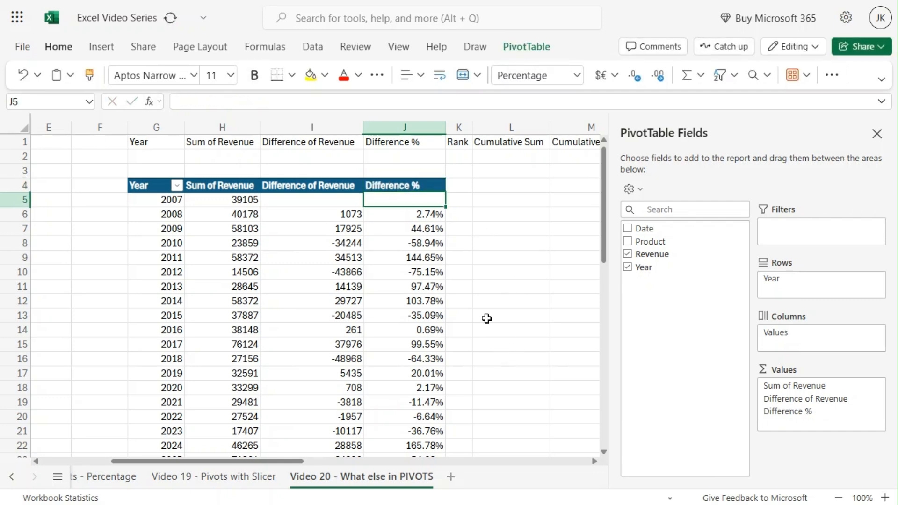
# - Examine the Difference % column for the years with the largest revenue increases and the steepest drops
pyautogui.scroll(-2, 481, 294)
pyautogui.scroll(2, 469, 320)
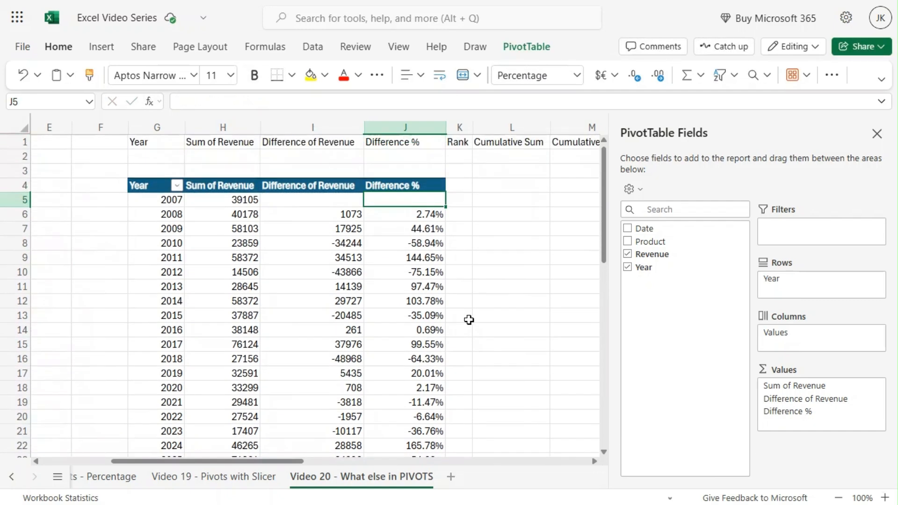
pyautogui.click(421, 257)
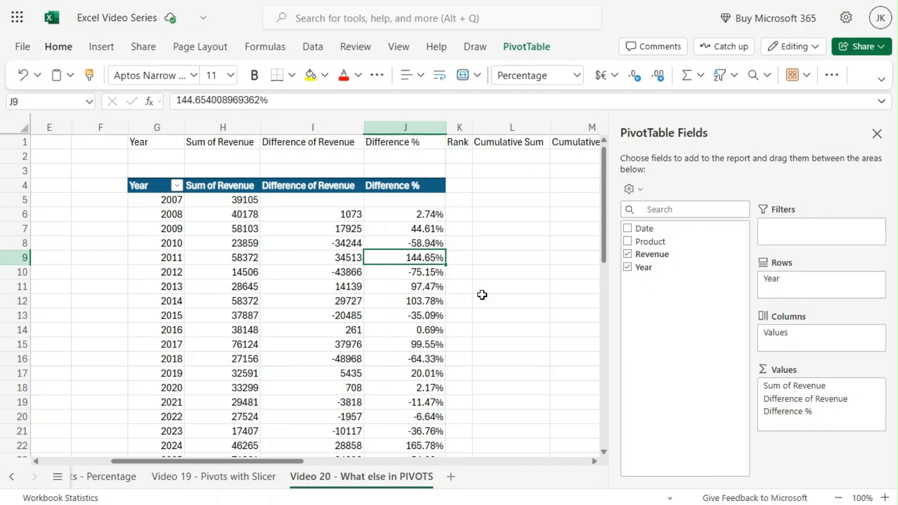
pyautogui.click(414, 303)
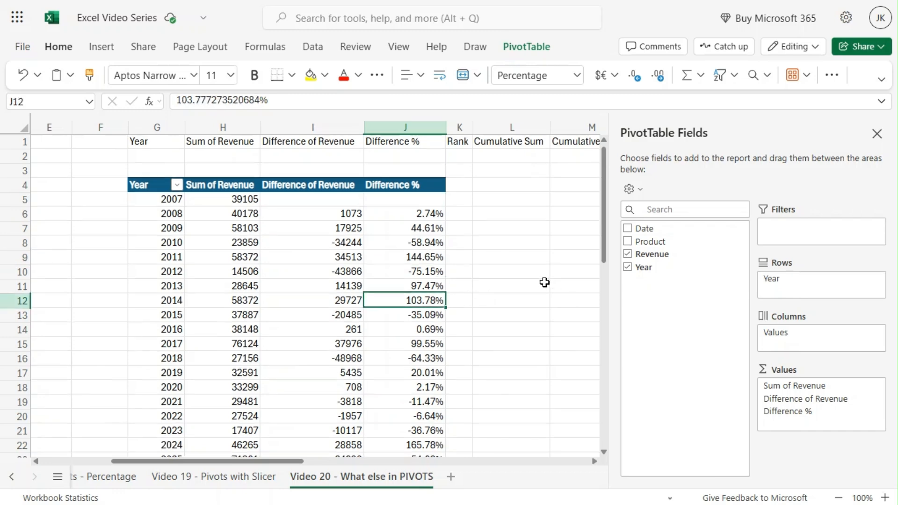
pyautogui.scroll(-3, 545, 283)
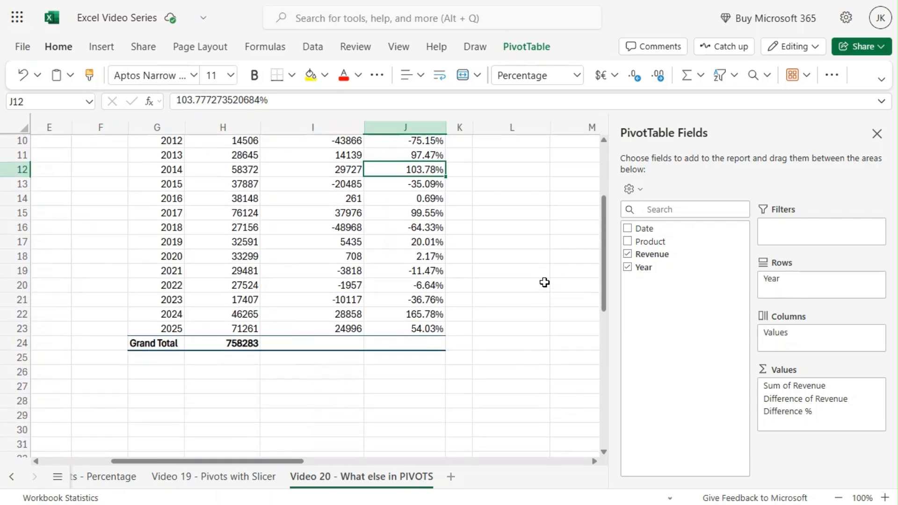
pyautogui.click(425, 313)
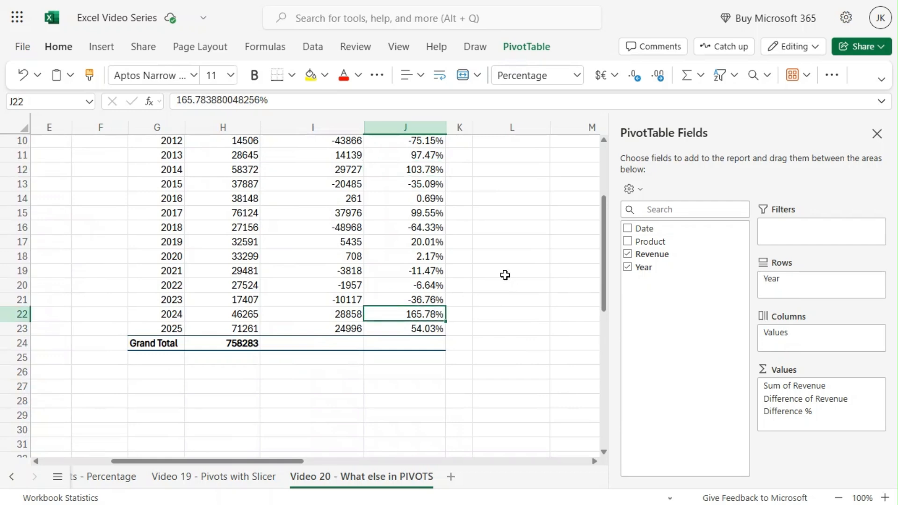
pyautogui.scroll(3, 505, 275)
pyautogui.scroll(-2, 505, 275)
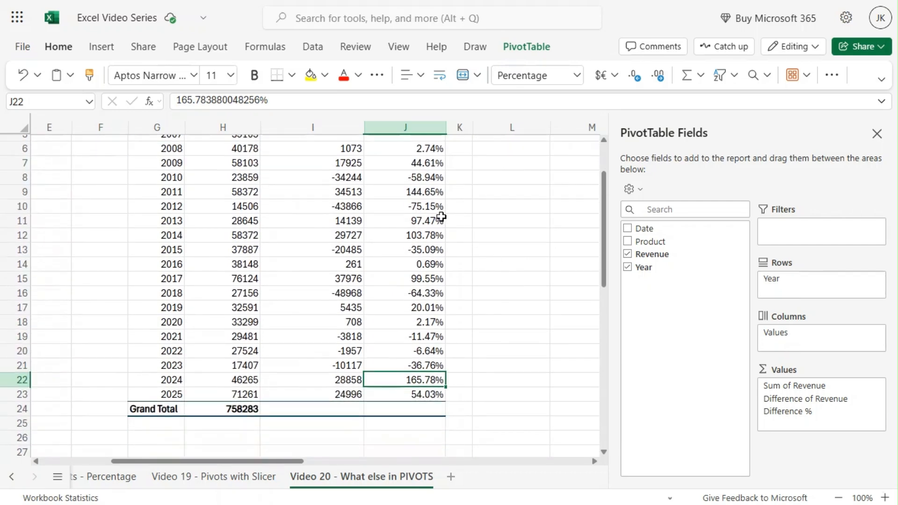
pyautogui.click(424, 208)
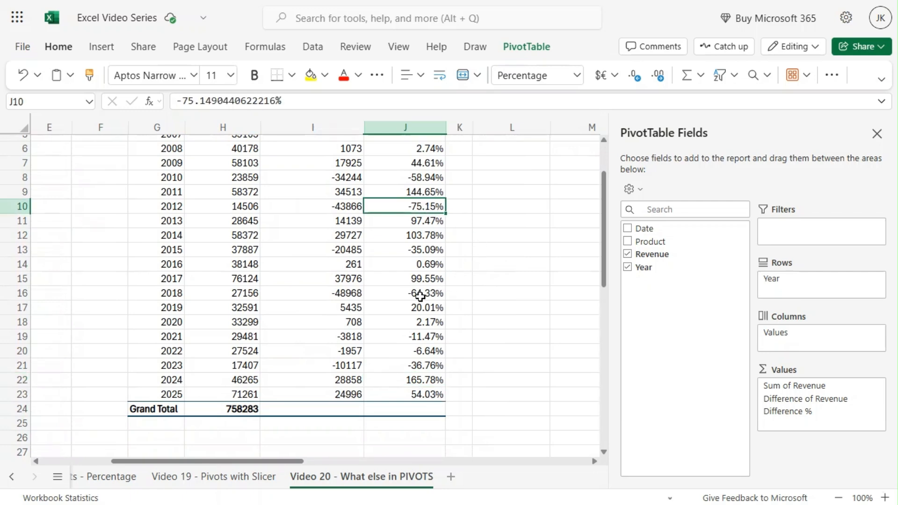
pyautogui.click(424, 294)
pyautogui.click(427, 182)
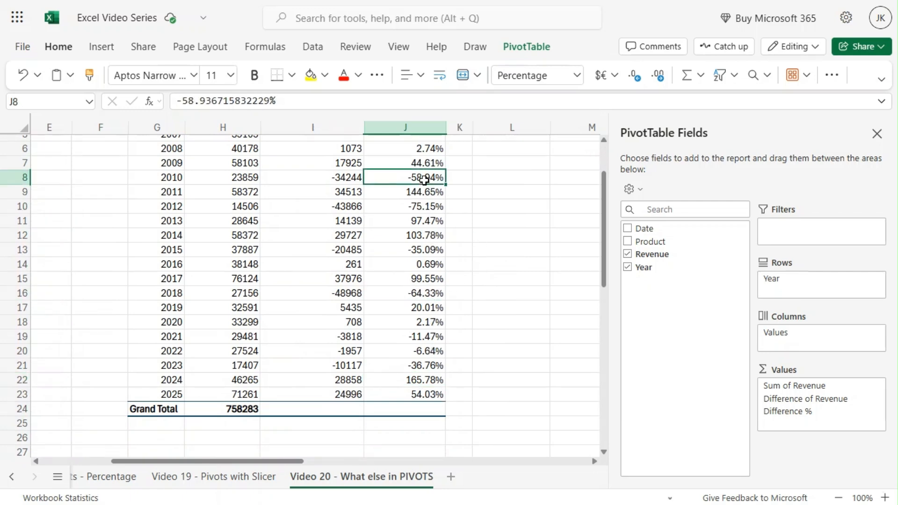
pyautogui.scroll(1, 504, 245)
pyautogui.scroll(2, 504, 246)
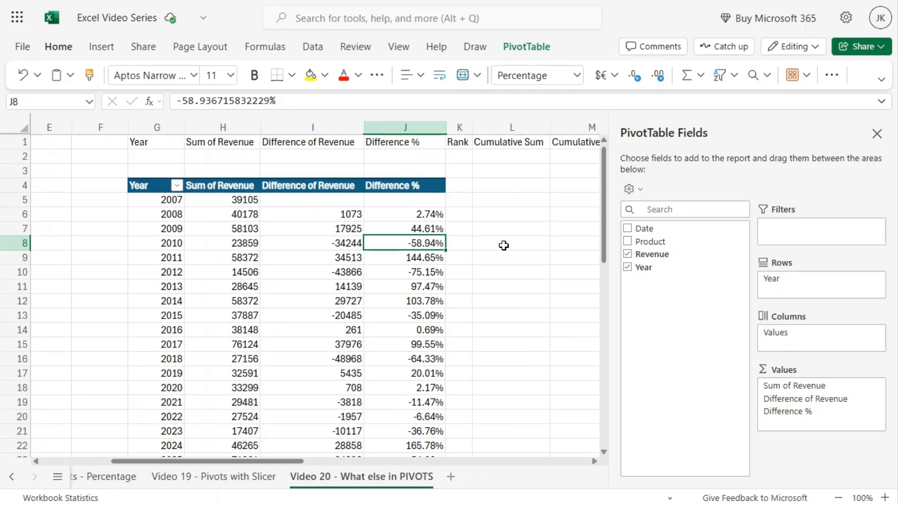
pyautogui.click(433, 185)
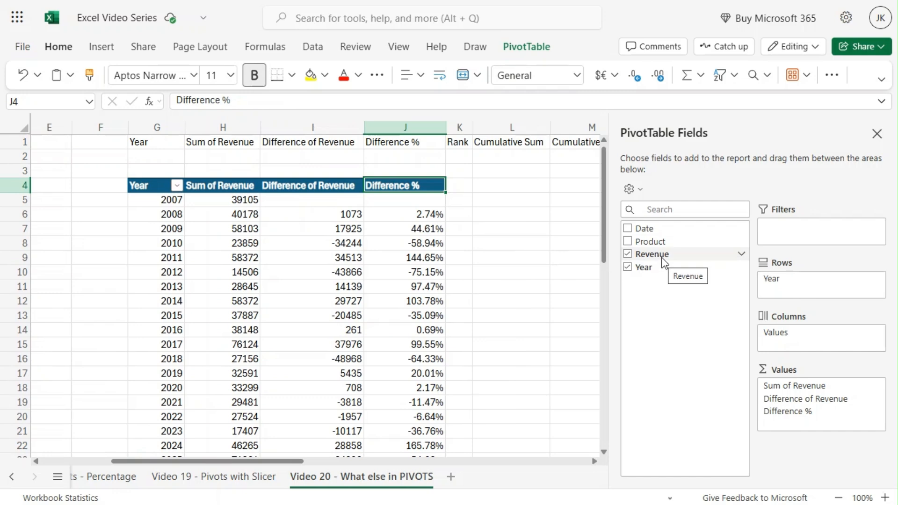
# - Add Revenue to the PivotTable values once more and show it as Rank Smallest to Largest, with Year as base field
pyautogui.moveTo(662, 261); pyautogui.dragTo(802, 426)
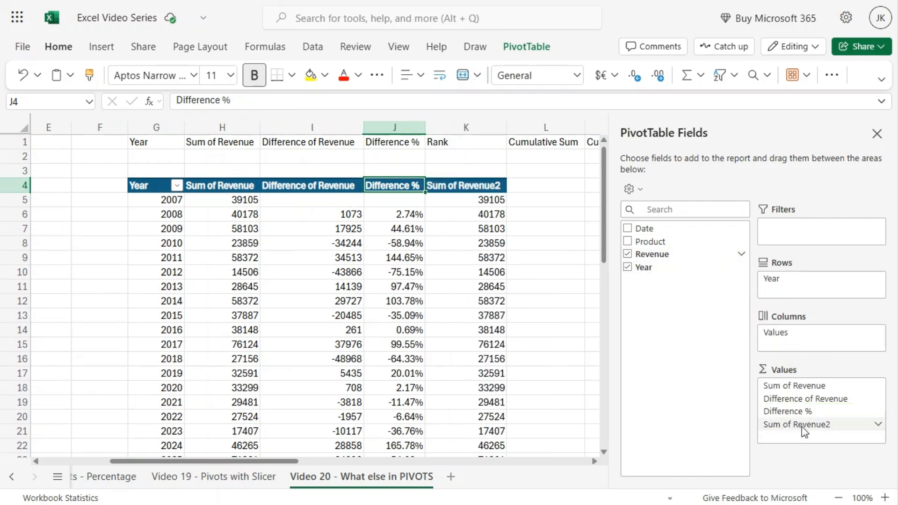
pyautogui.click(878, 428)
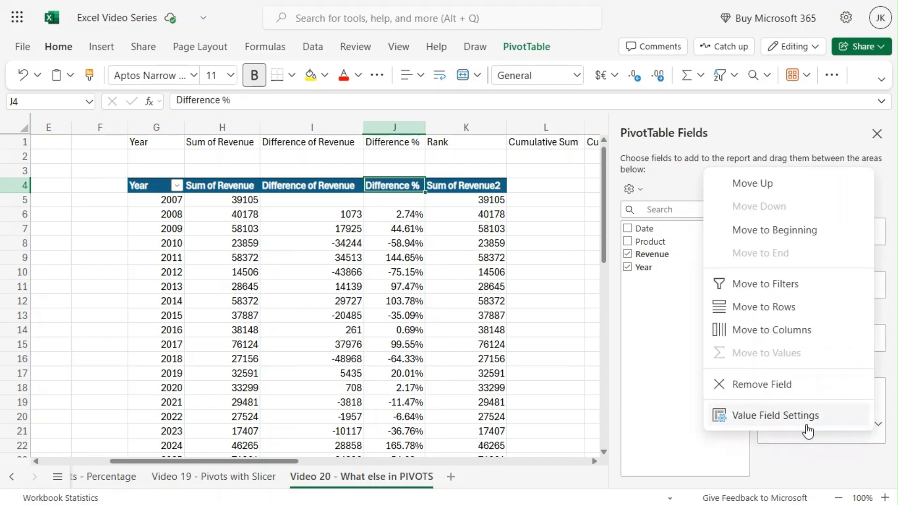
pyautogui.click(806, 426)
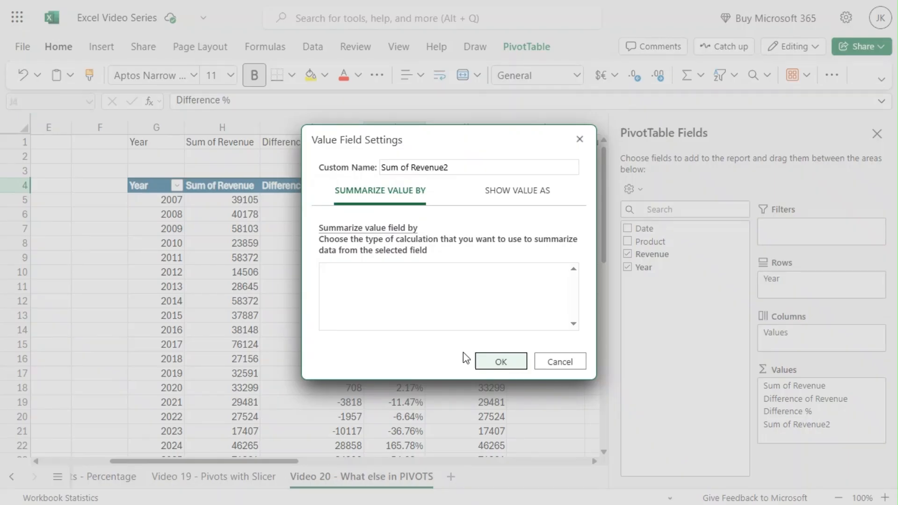
pyautogui.click(510, 204)
pyautogui.click(408, 251)
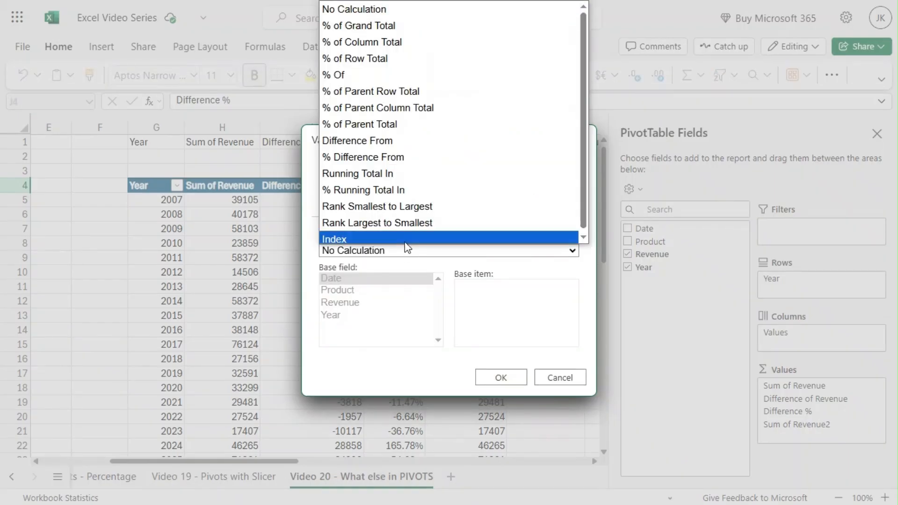
pyautogui.click(397, 204)
pyautogui.click(332, 318)
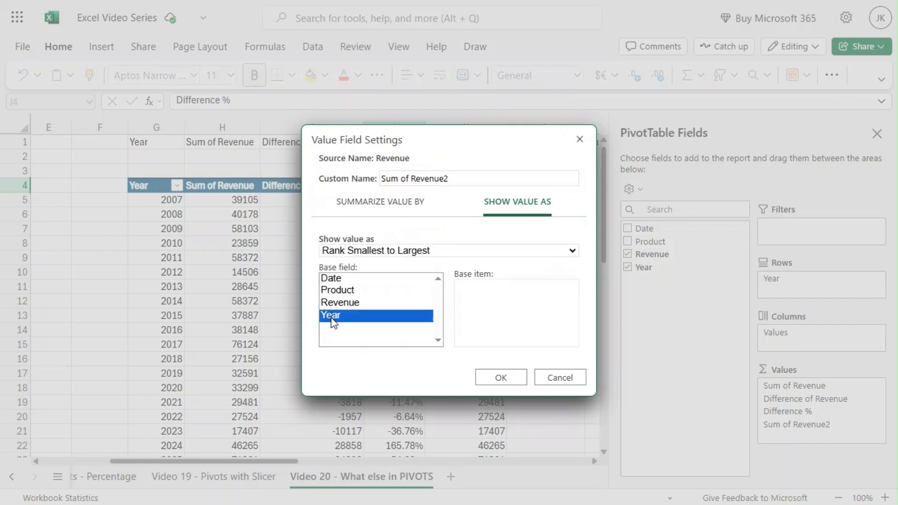
pyautogui.click(499, 376)
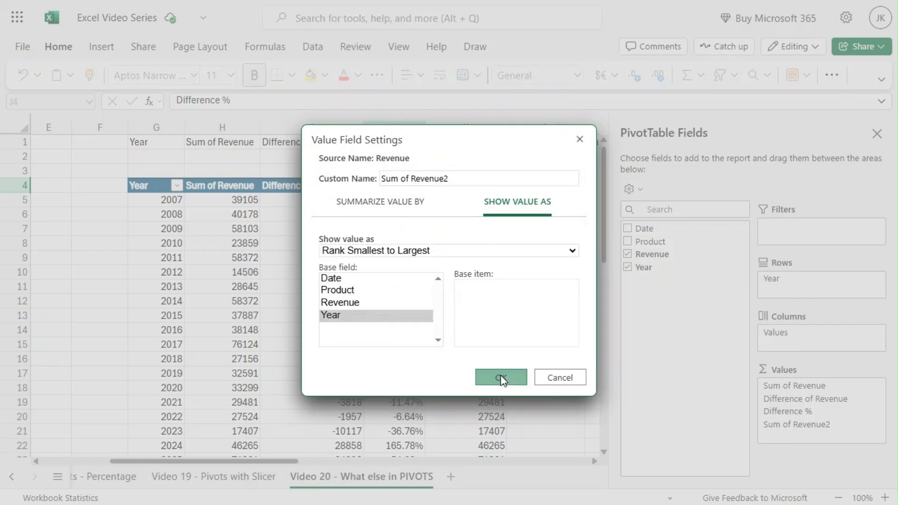
# - Compare the lowest and highest ranks in the new rank column with the Sum of Revenue of the same years
pyautogui.click(457, 274)
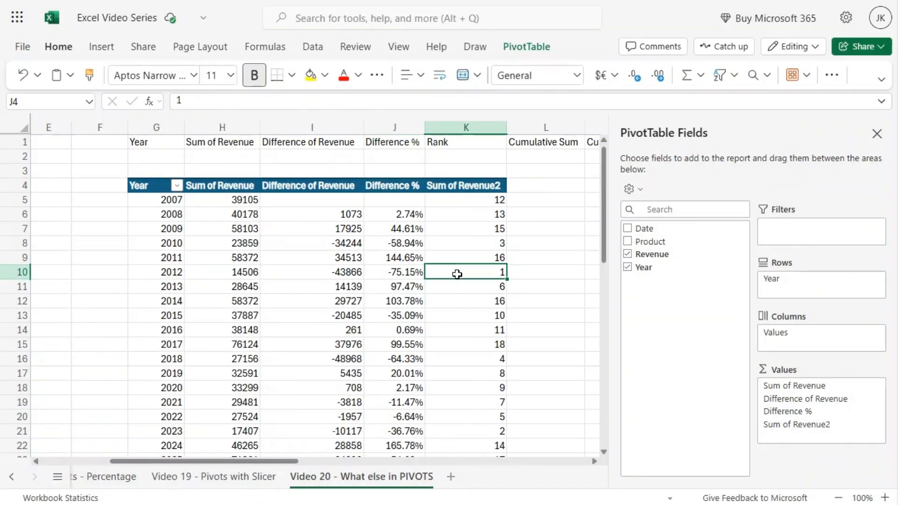
pyautogui.click(237, 278)
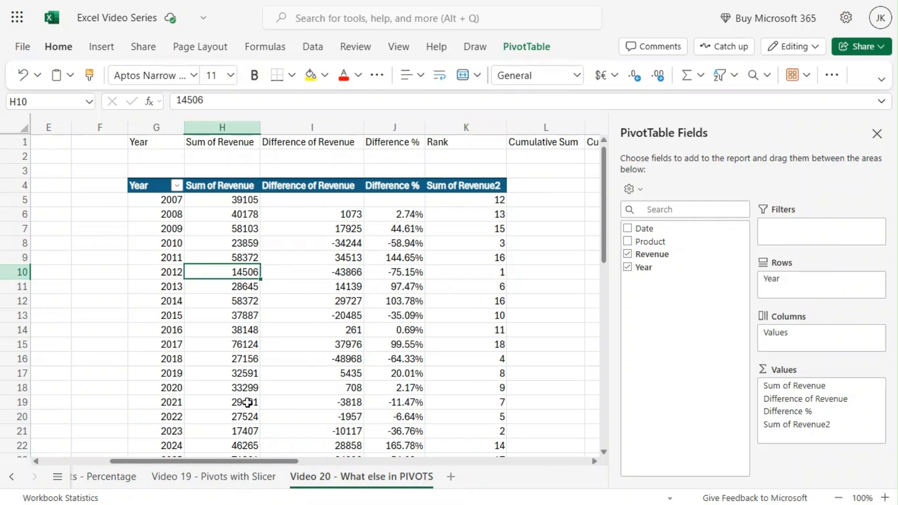
pyautogui.click(456, 275)
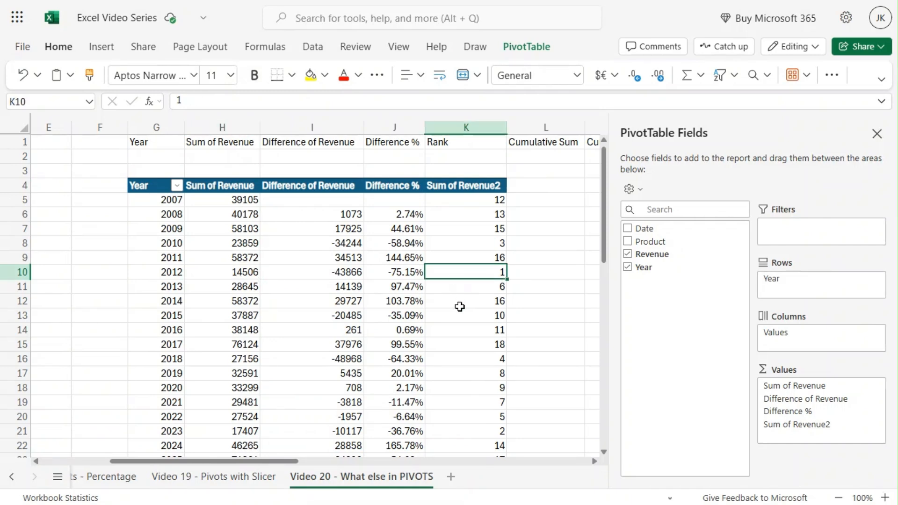
pyautogui.click(466, 343)
pyautogui.click(232, 344)
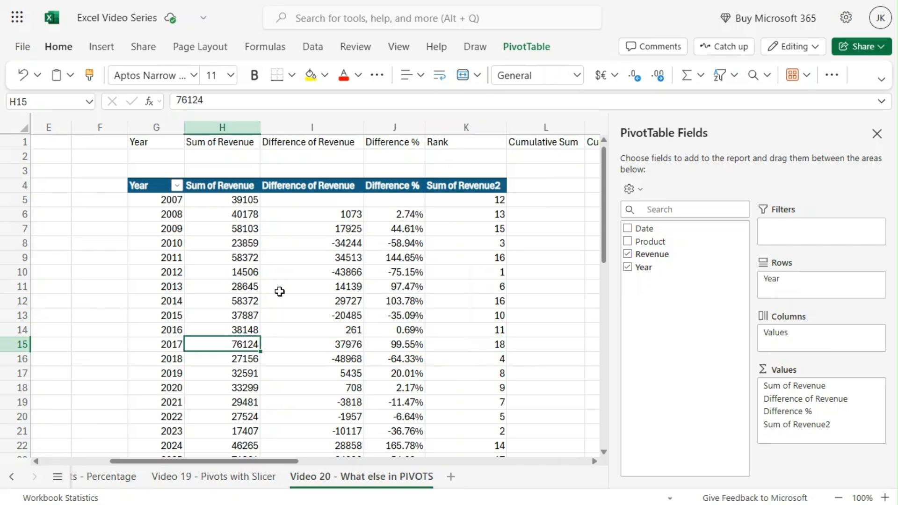
pyautogui.scroll(-3, 282, 290)
pyautogui.click(479, 285)
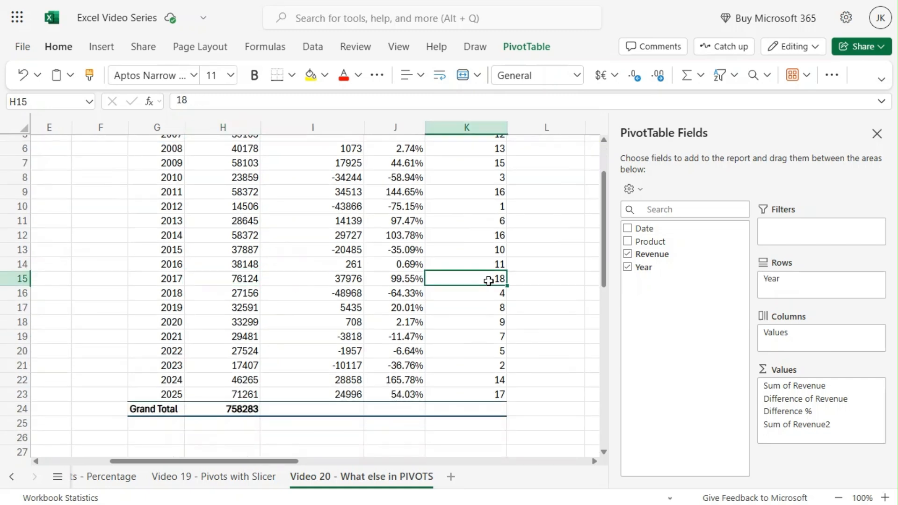
pyautogui.click(478, 397)
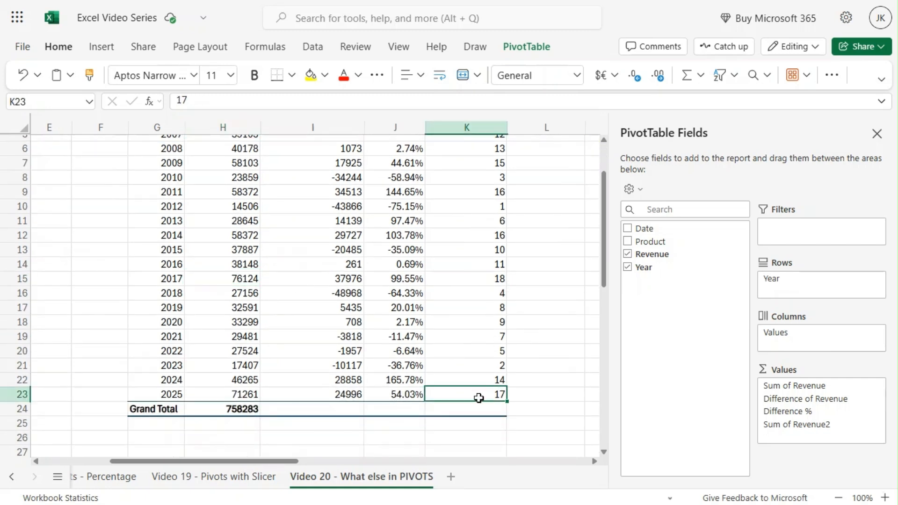
pyautogui.click(230, 397)
pyautogui.scroll(3, 323, 303)
pyautogui.scroll(1, 323, 304)
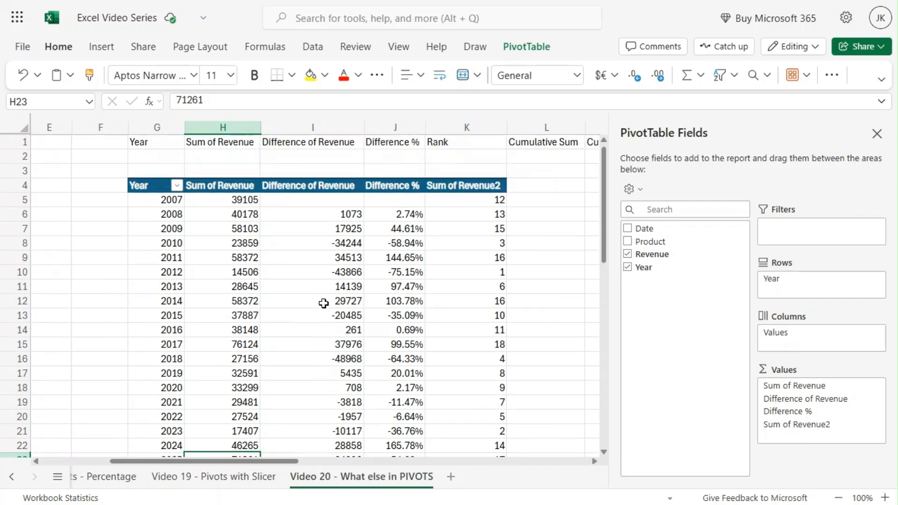
pyautogui.scroll(-4, 324, 303)
pyautogui.scroll(4, 324, 303)
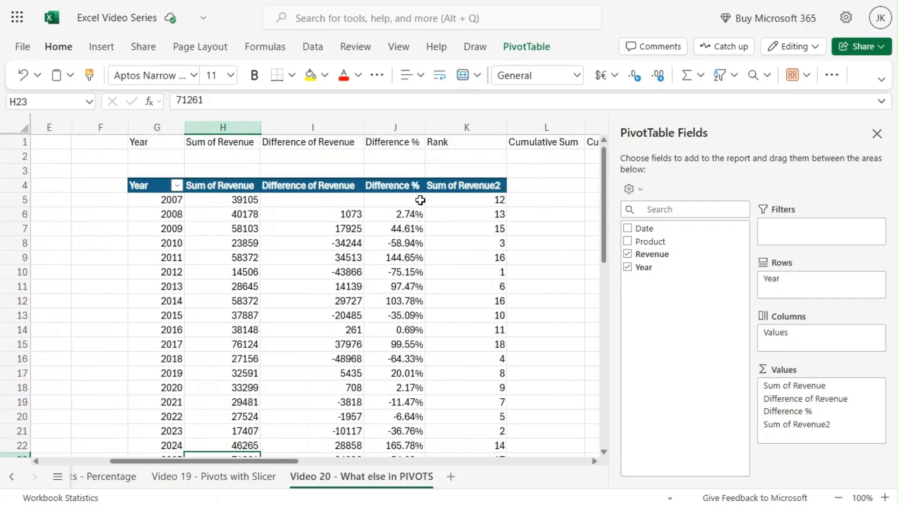
# - Rename the Sum of Revenue2 column header in the PivotTable as Rank
pyautogui.click(457, 185)
pyautogui.write('Ra')
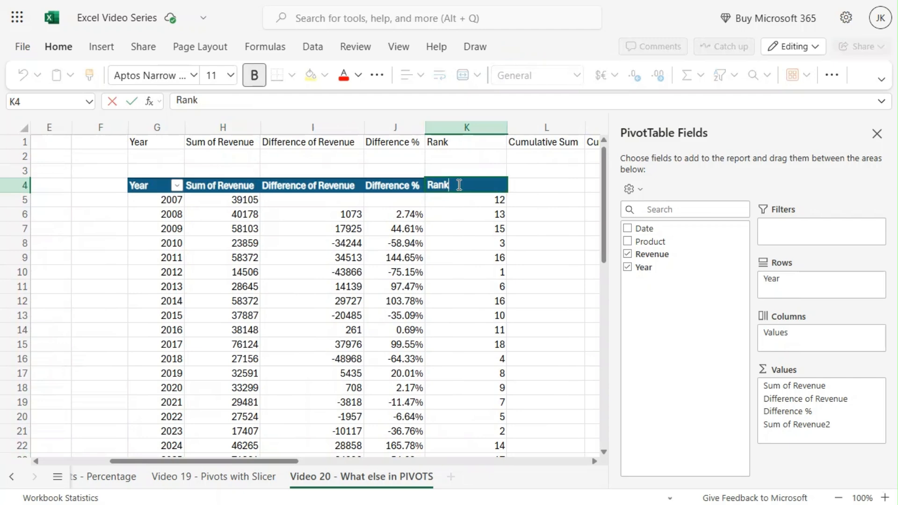
pyautogui.write('nk')
pyautogui.press('Return')
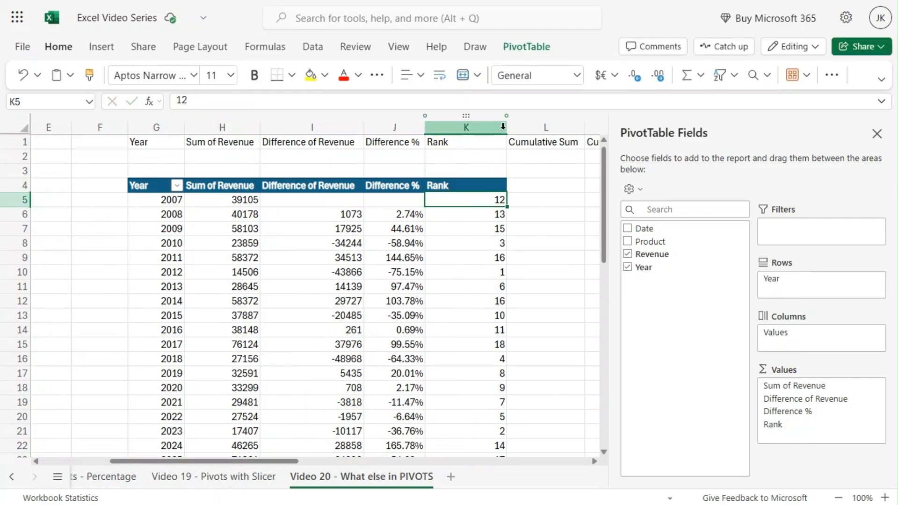
# - Narrow the Rank column and add Revenue to the PivotTable values again, shown as Running Total In with Year as base field
pyautogui.moveTo(504, 127); pyautogui.dragTo(473, 127)
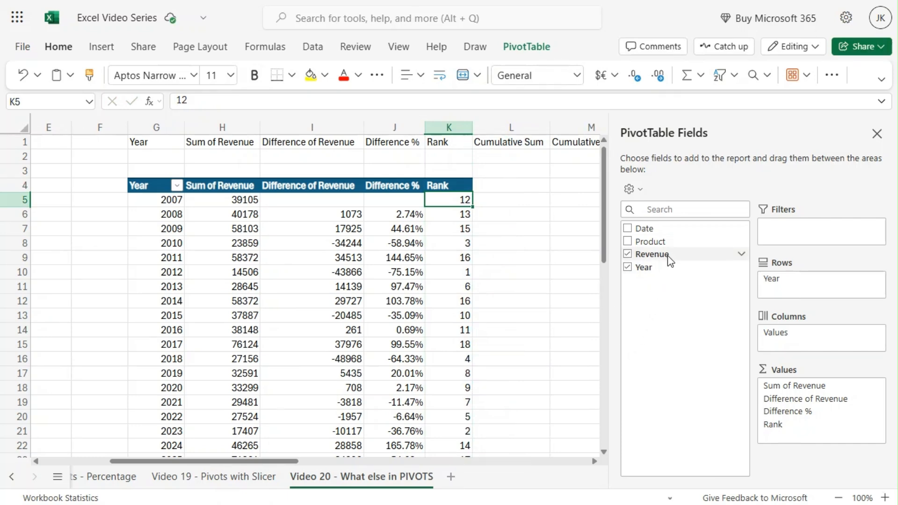
pyautogui.moveTo(668, 257); pyautogui.dragTo(799, 436)
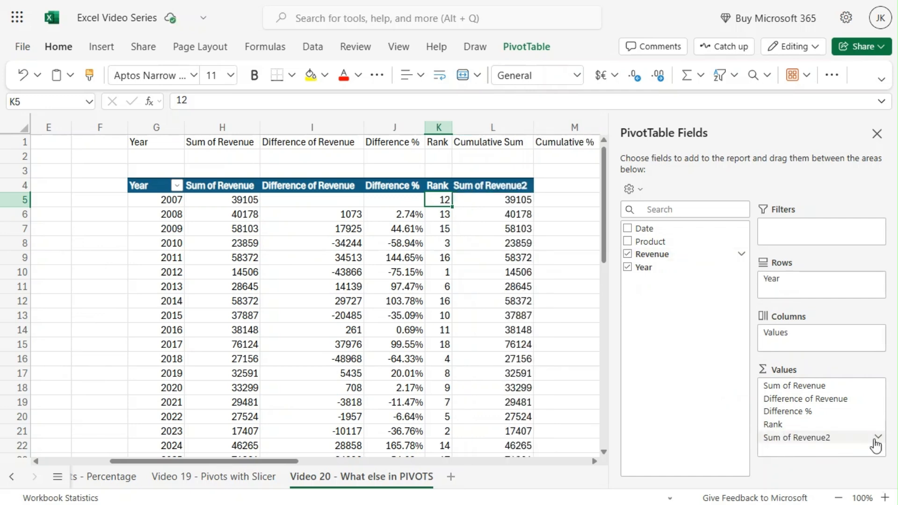
pyautogui.click(878, 438)
pyautogui.click(790, 429)
pyautogui.click(499, 202)
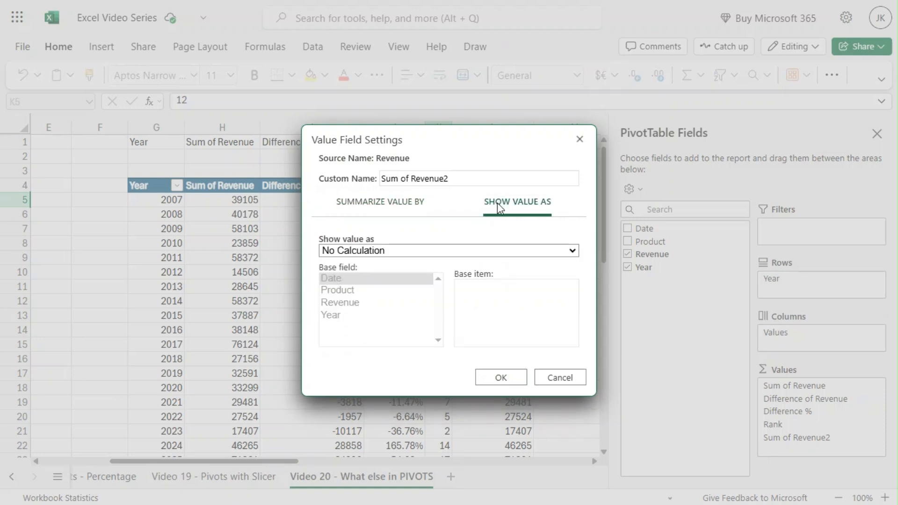
pyautogui.click(474, 250)
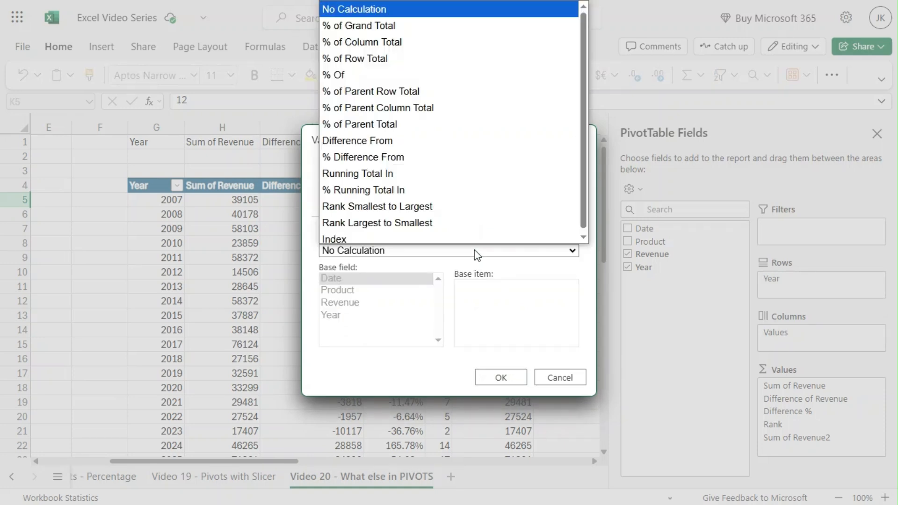
pyautogui.click(408, 167)
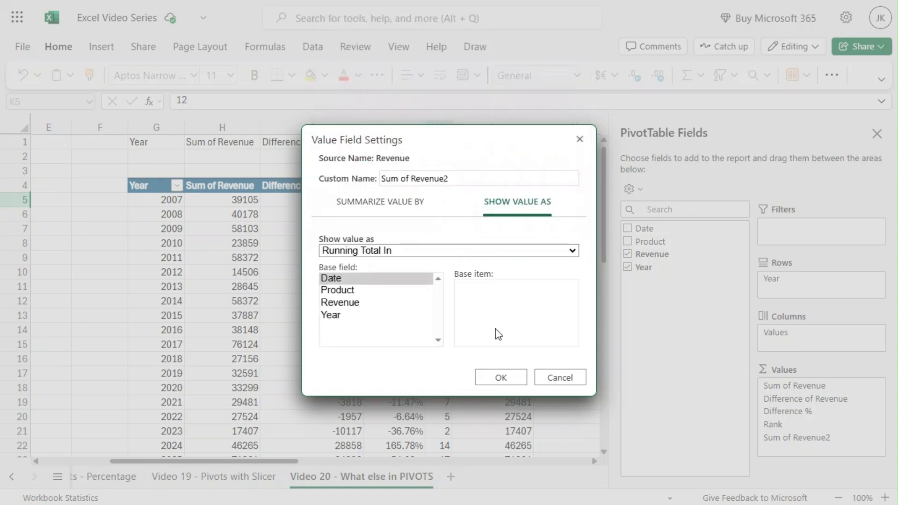
pyautogui.click(334, 316)
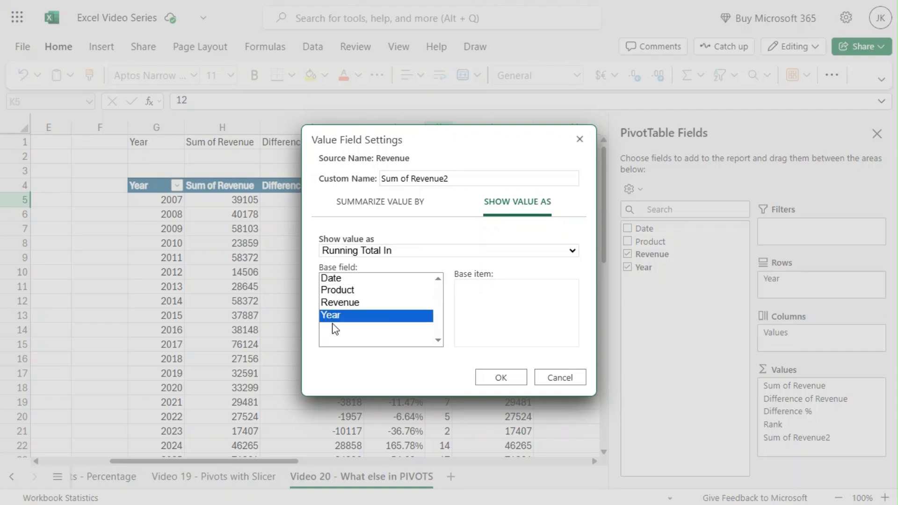
pyautogui.click(493, 375)
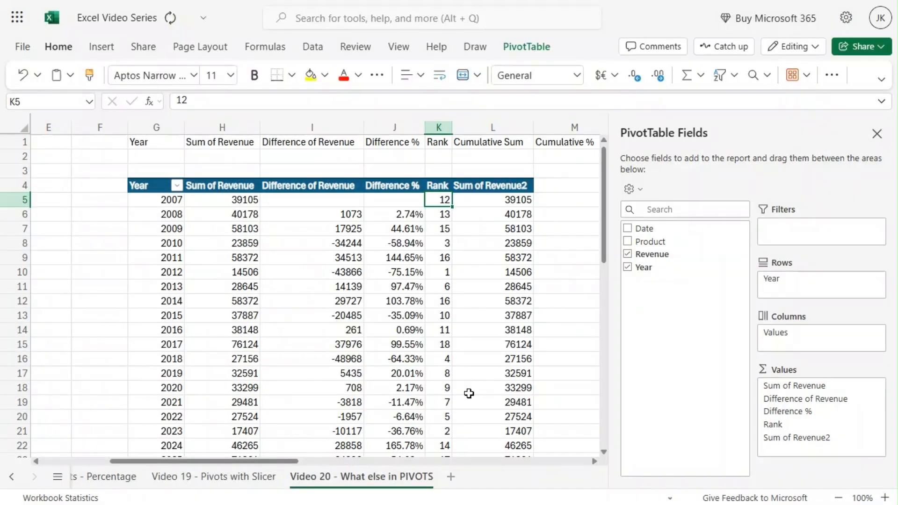
# - Rename the Sum of Revenue2 header of the running total column as Cumulative Sum
pyautogui.click(495, 186)
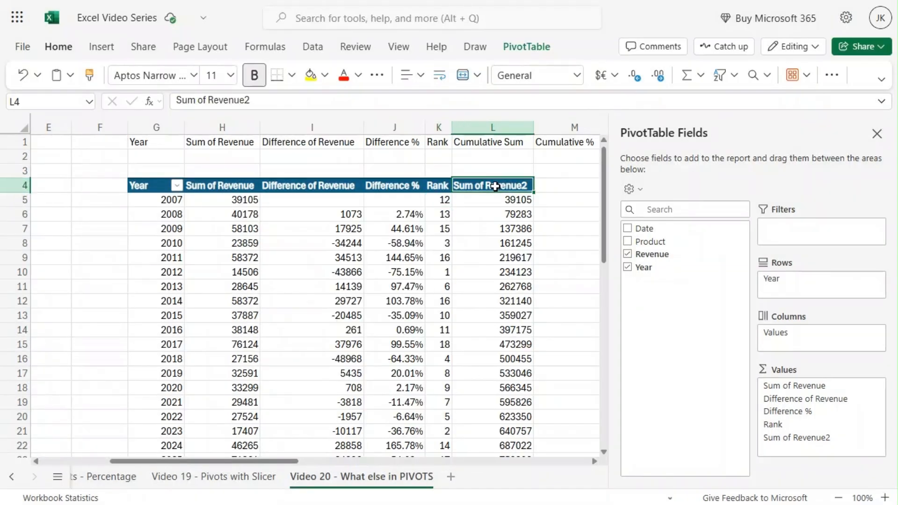
pyautogui.write('Cumulative Sum')
pyautogui.press('Return')
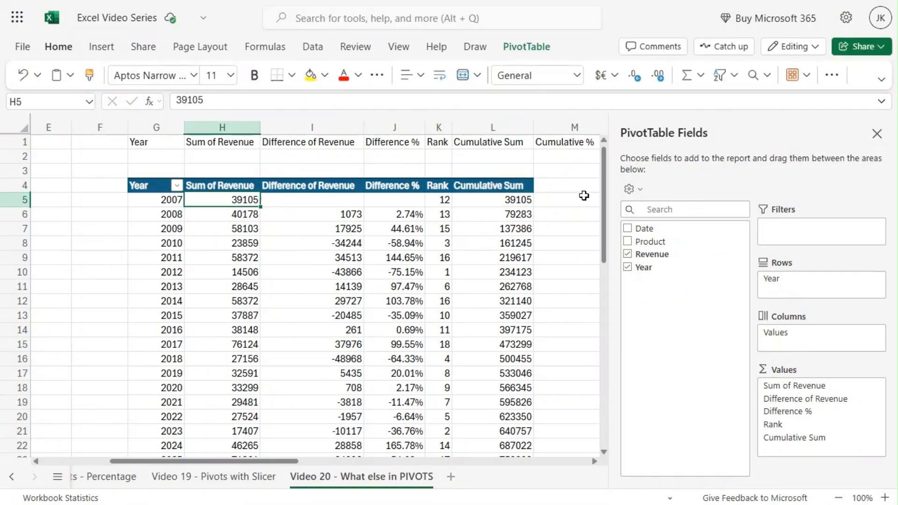
# - Check the 2008 Cumulative Sum against the summed 2007 and 2008 revenues, and the 2025 one against the Grand Total
pyautogui.click(516, 216)
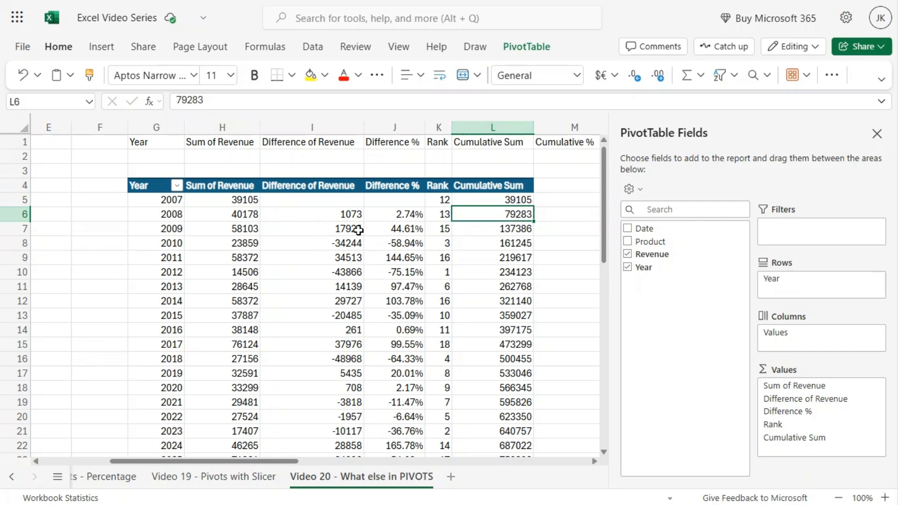
pyautogui.click(201, 199)
pyautogui.moveTo(205, 216); pyautogui.dragTo(206, 214)
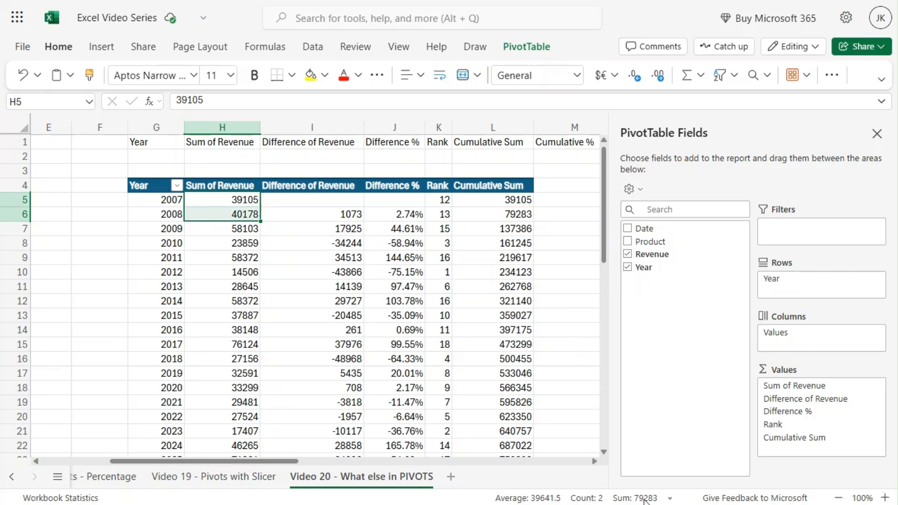
pyautogui.click(506, 214)
pyautogui.scroll(-2, 498, 292)
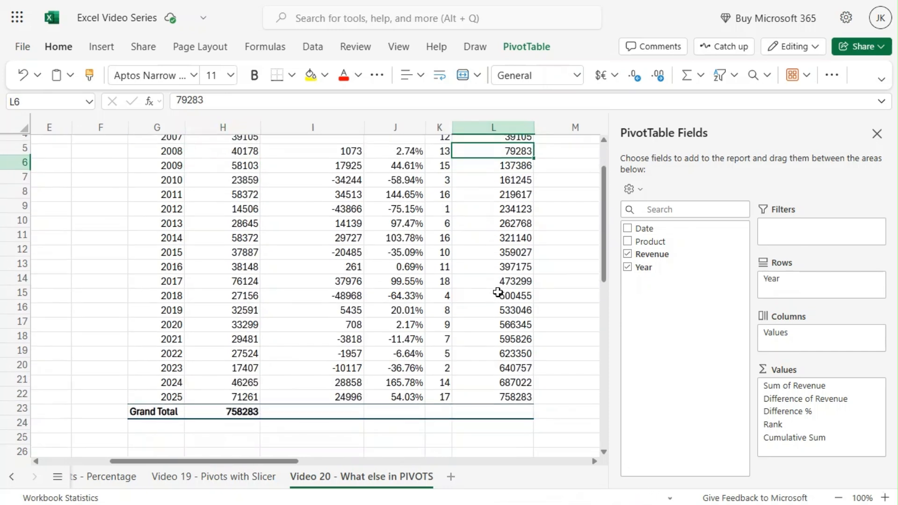
pyautogui.scroll(-2, 498, 292)
pyautogui.click(487, 330)
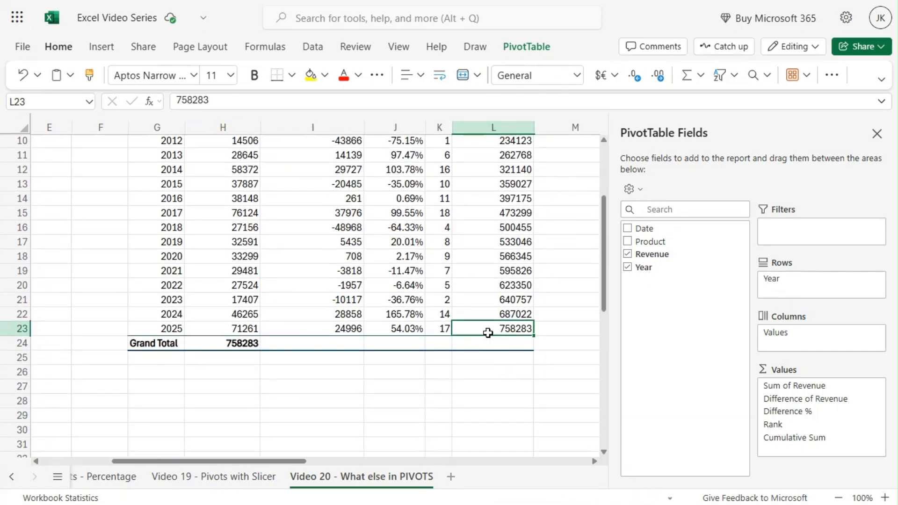
pyautogui.click(202, 344)
pyautogui.click(500, 327)
pyautogui.scroll(1, 561, 261)
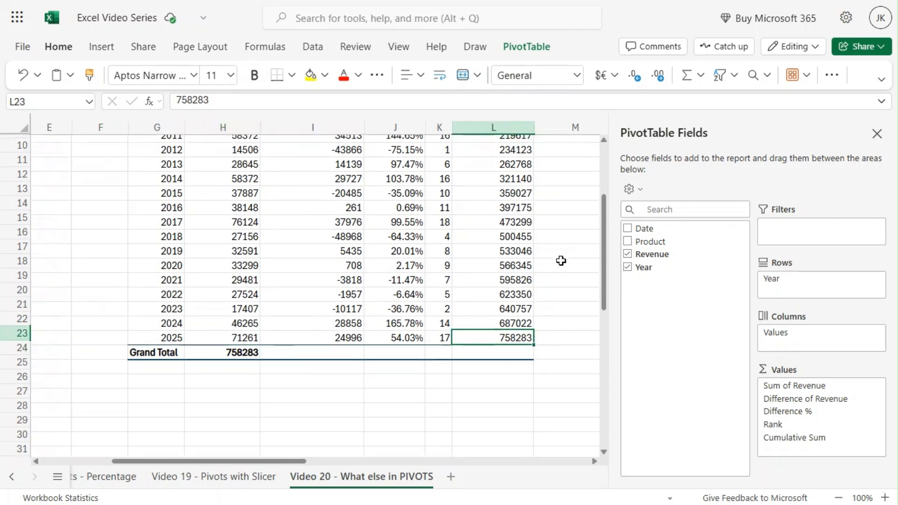
pyautogui.scroll(3, 561, 260)
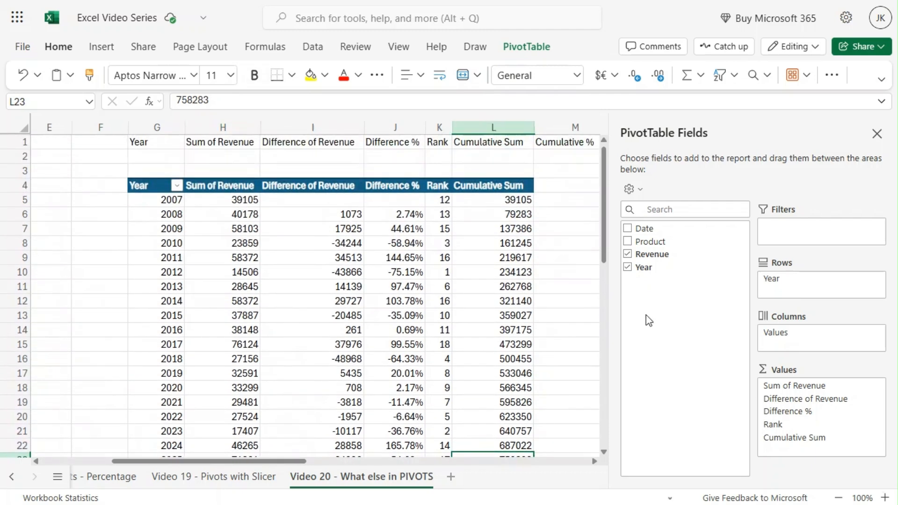
# - Add Revenue to the PivotTable values once more and show it as % Running Total In, with Year as base field
pyautogui.moveTo(679, 260); pyautogui.dragTo(799, 445)
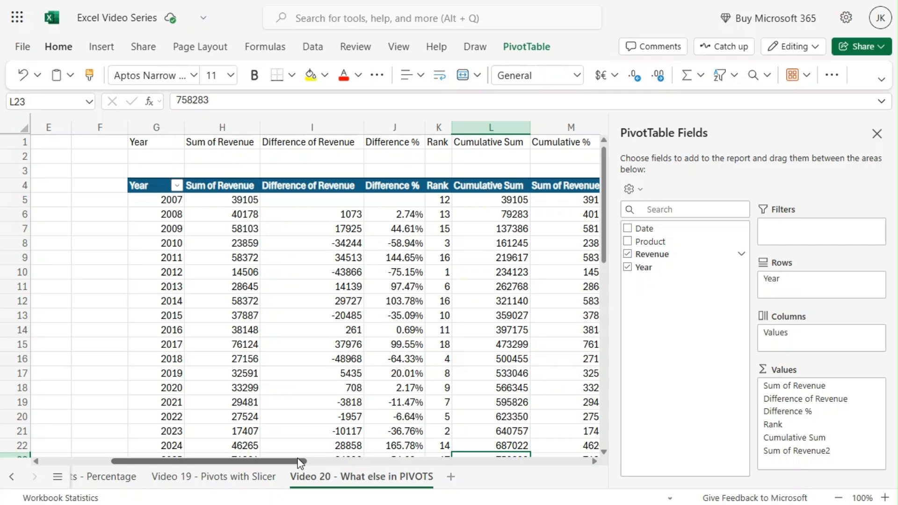
pyautogui.moveTo(299, 463); pyautogui.dragTo(319, 467)
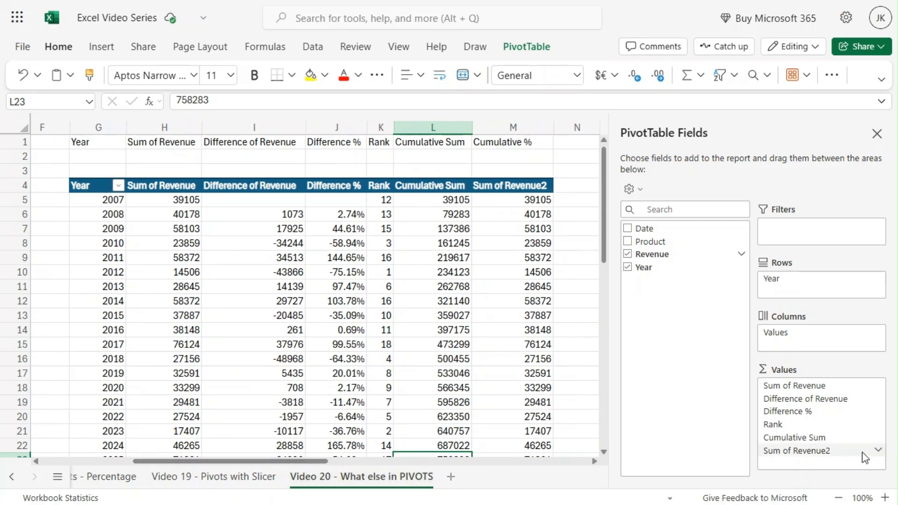
pyautogui.click(877, 449)
pyautogui.click(787, 441)
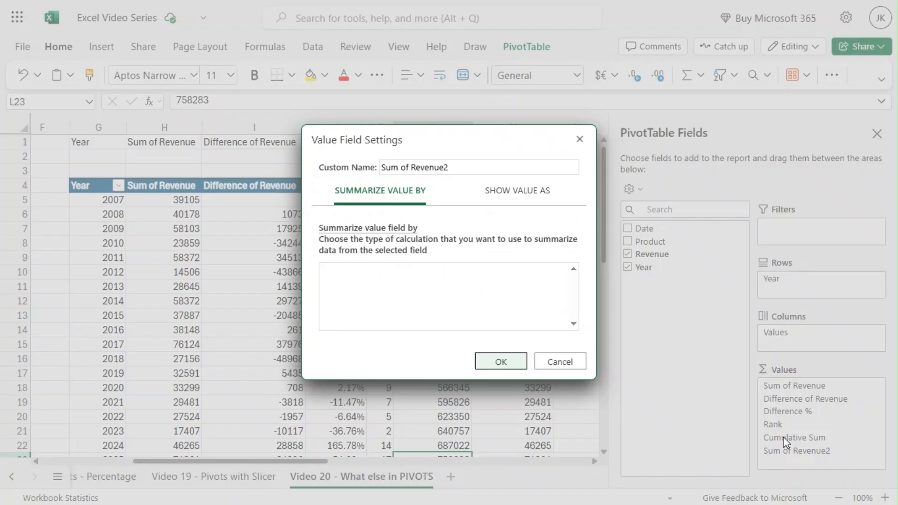
pyautogui.click(491, 205)
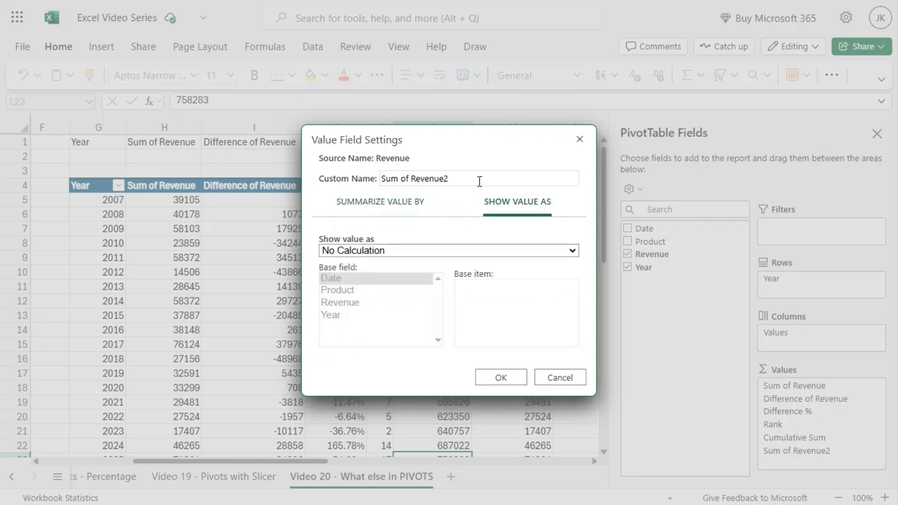
pyautogui.click(448, 255)
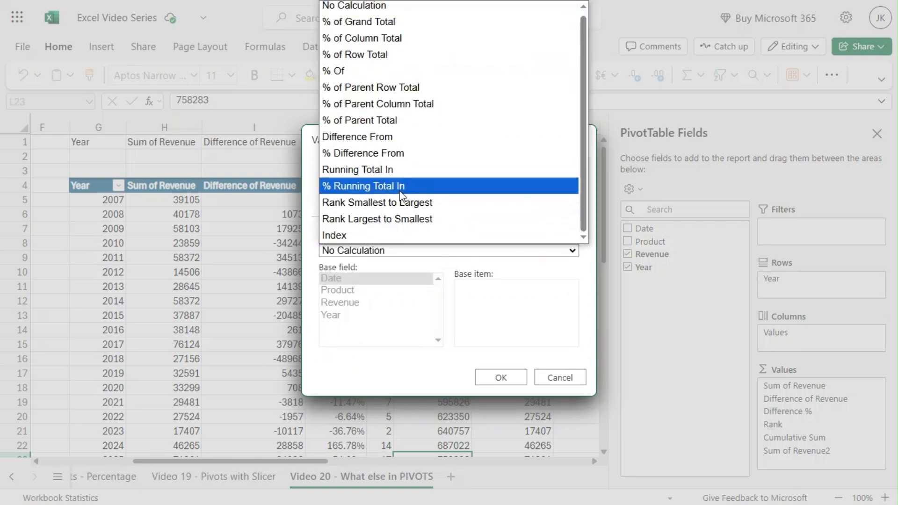
pyautogui.click(402, 187)
pyautogui.click(335, 317)
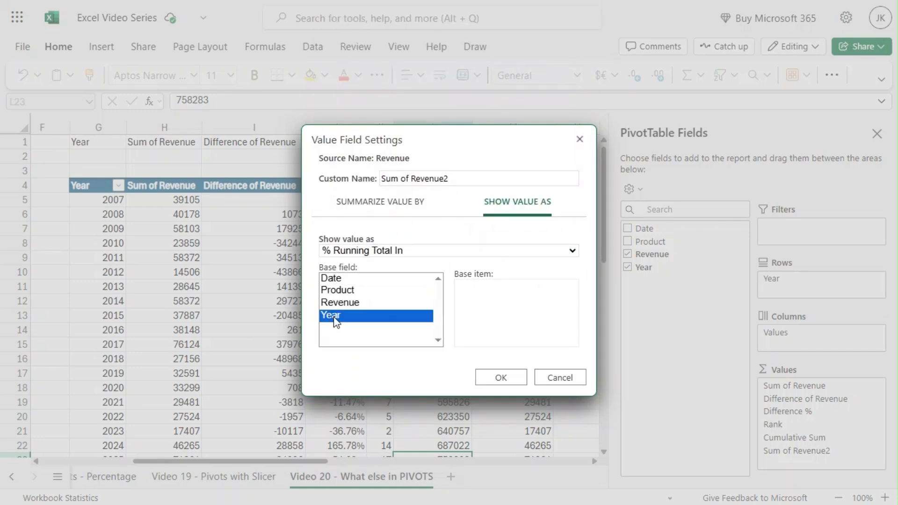
pyautogui.click(500, 377)
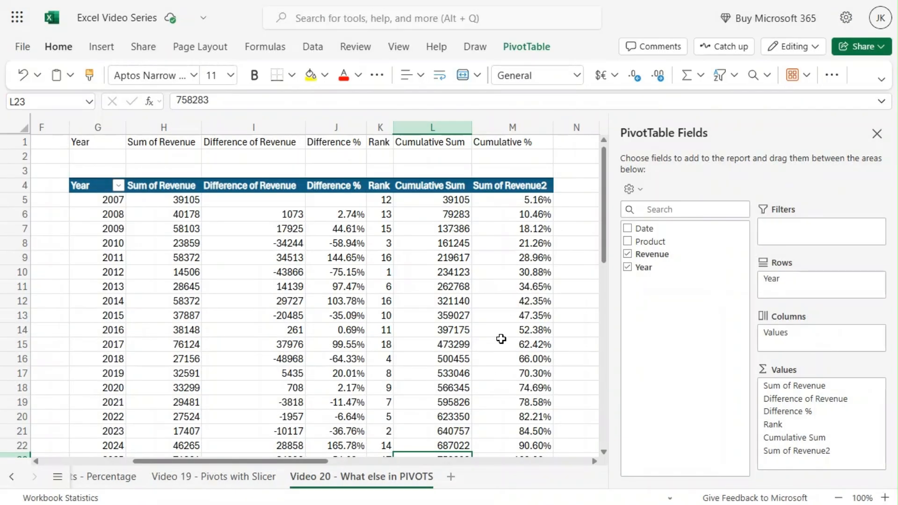
# - Rename the Sum of Revenue2 header of the percentage running total column as Cumulative %
pyautogui.click(513, 186)
pyautogui.write('Cumulative %')
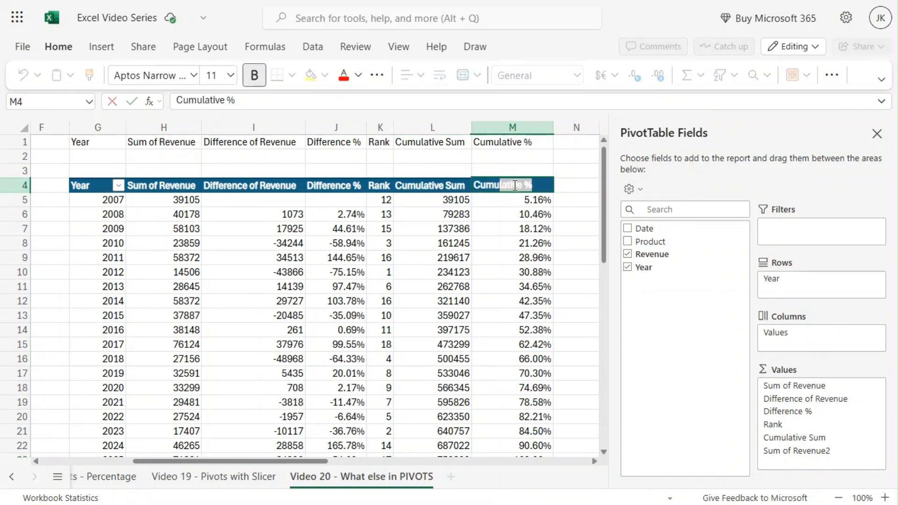
pyautogui.press('Return')
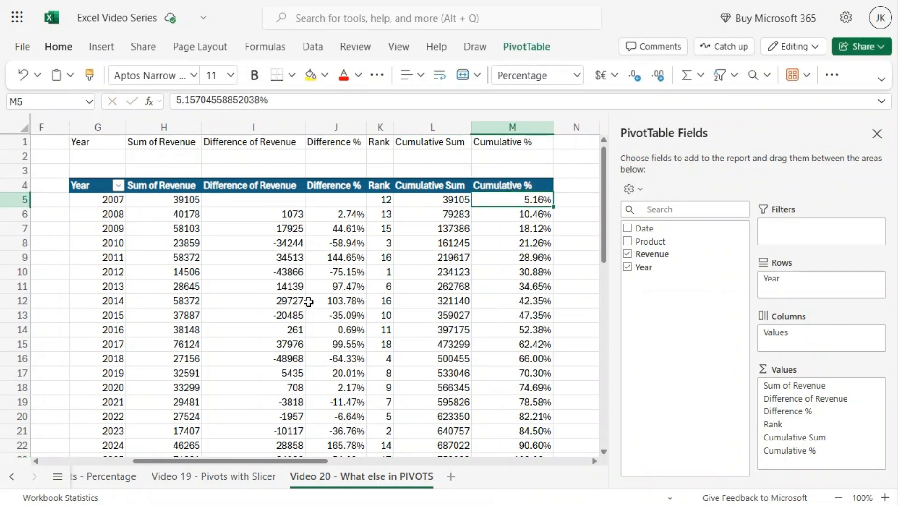
# - Compare the Cumulative % of 2007, 2008 and 2009 with their revenues, cumulative sums and the Grand Total
pyautogui.scroll(-2, 169, 387)
pyautogui.click(159, 408)
pyautogui.scroll(2, 198, 280)
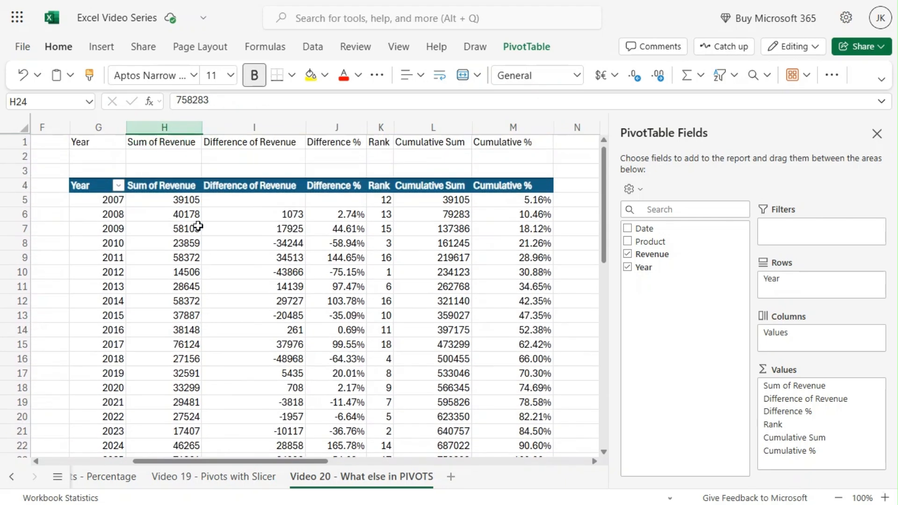
pyautogui.click(185, 200)
pyautogui.click(547, 198)
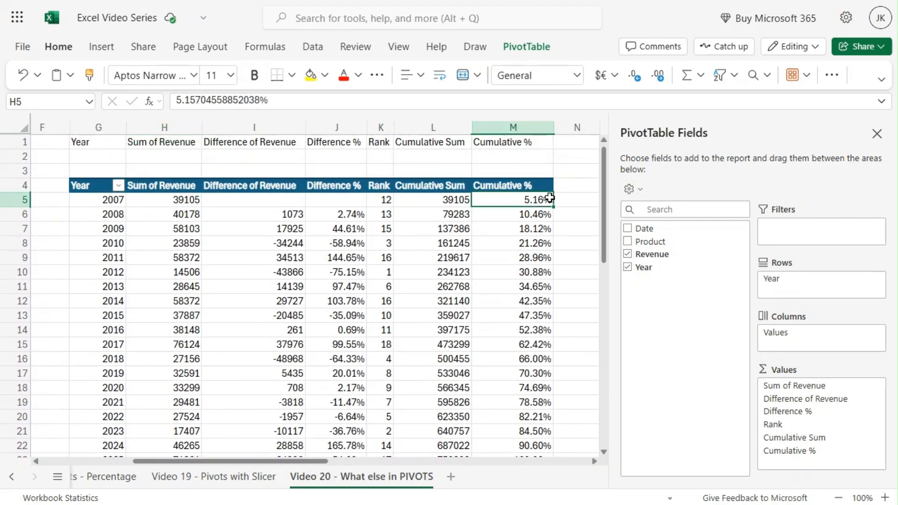
pyautogui.click(189, 200)
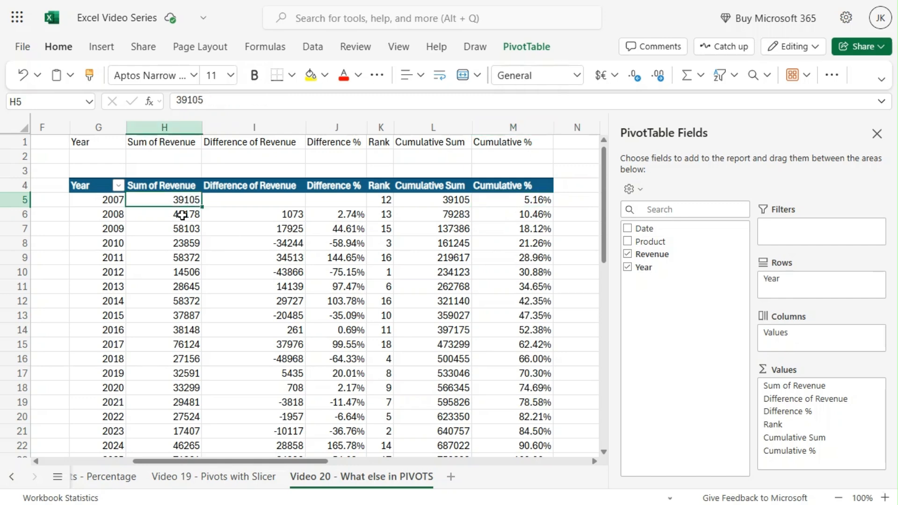
pyautogui.click(182, 215)
pyautogui.click(539, 211)
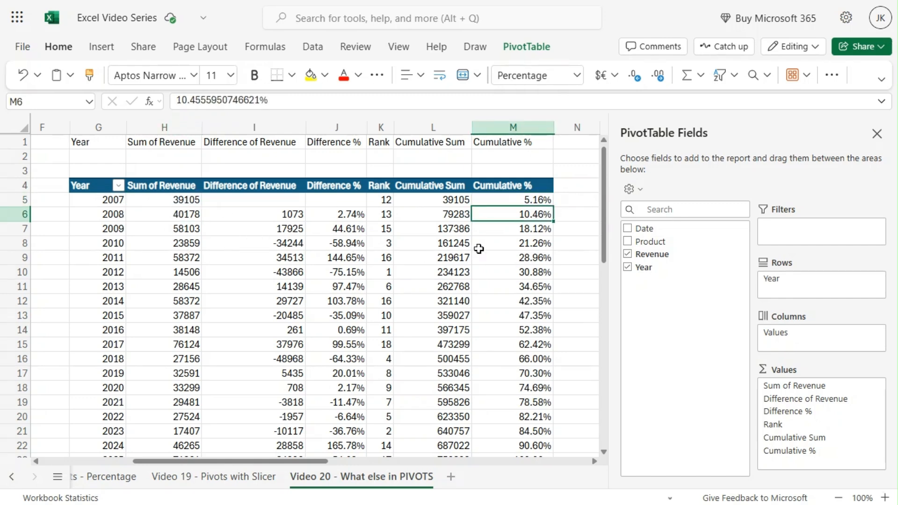
pyautogui.click(455, 230)
pyautogui.click(527, 228)
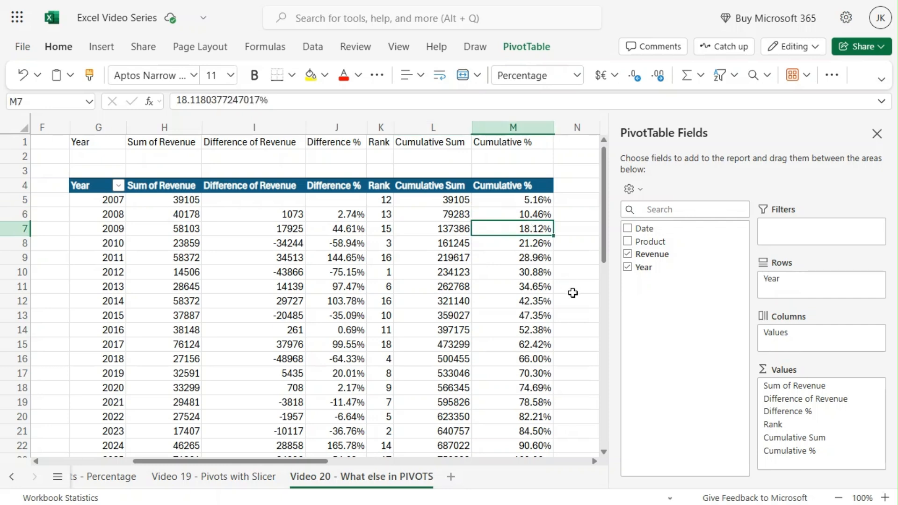
# - Compare the 2025 Cumulative Sum and Cumulative % with the Grand Total of revenue
pyautogui.scroll(-3, 573, 293)
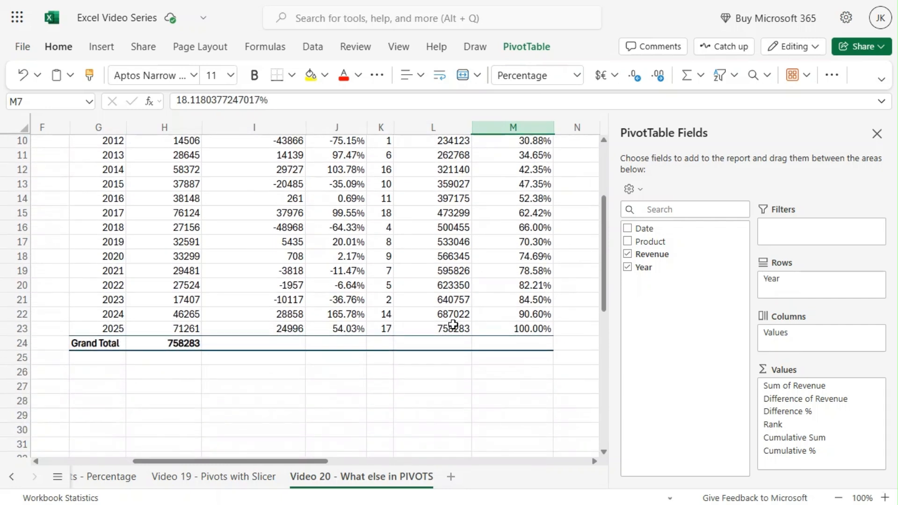
pyautogui.click(454, 328)
pyautogui.click(162, 344)
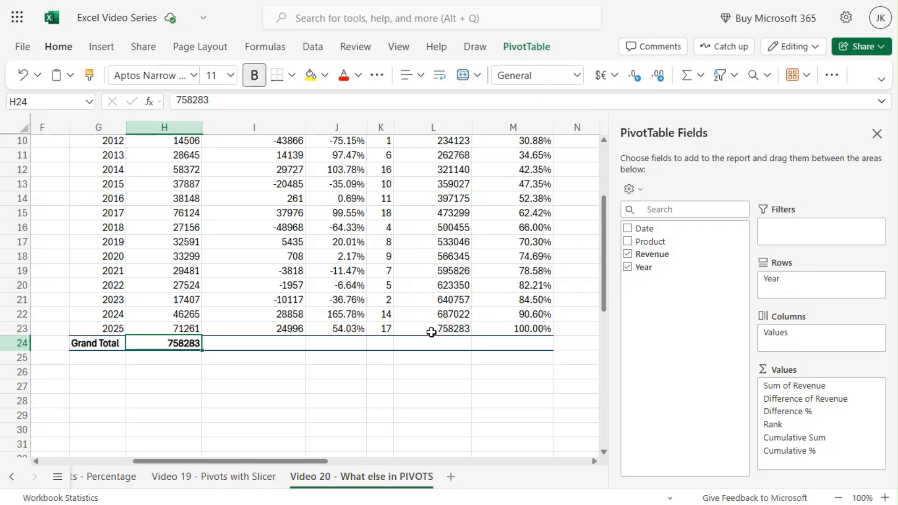
pyautogui.click(433, 330)
pyautogui.click(524, 328)
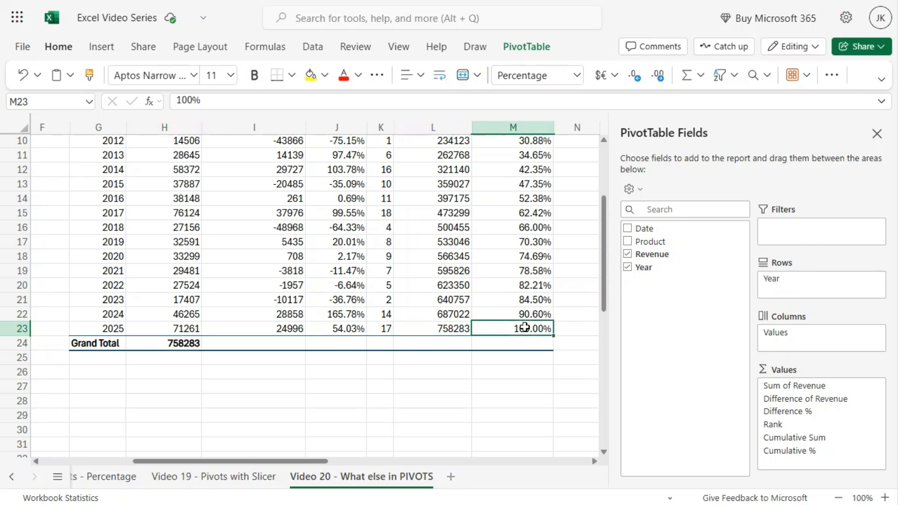
# - Close the PivotTable field list and show the finished PivotTable beside its source data
pyautogui.scroll(3, 525, 328)
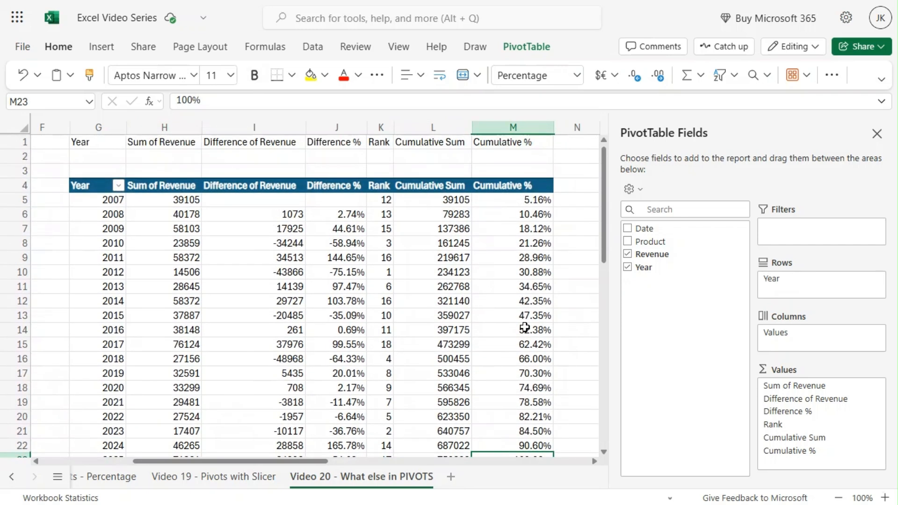
pyautogui.scroll(-2, 525, 327)
pyautogui.scroll(2, 524, 327)
pyautogui.click(876, 134)
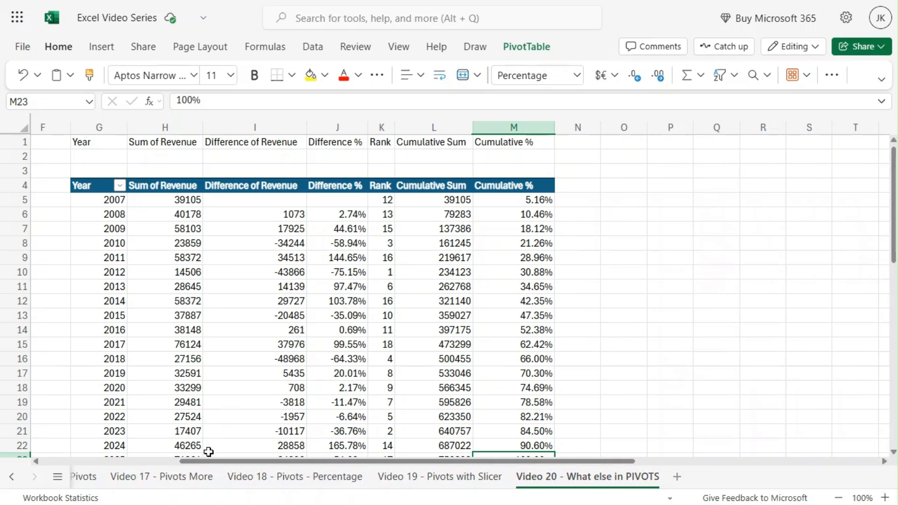
pyautogui.moveTo(215, 462); pyautogui.dragTo(108, 463)
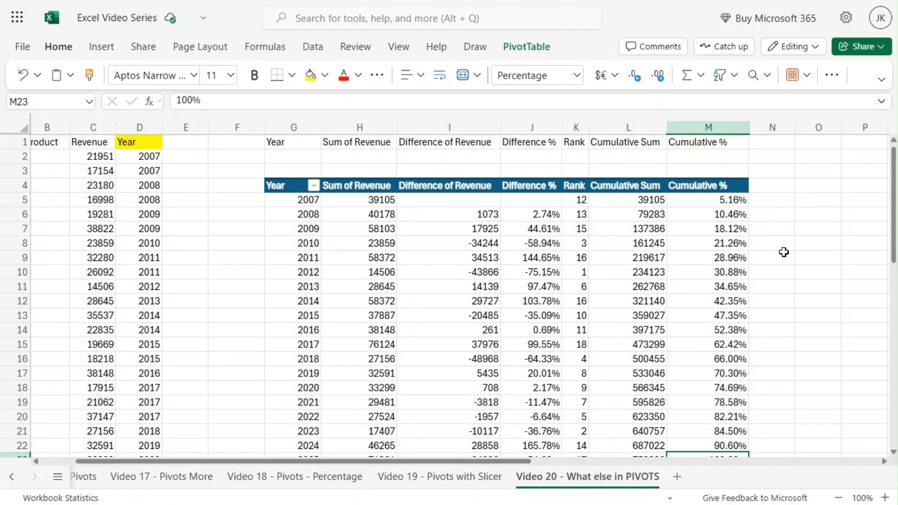